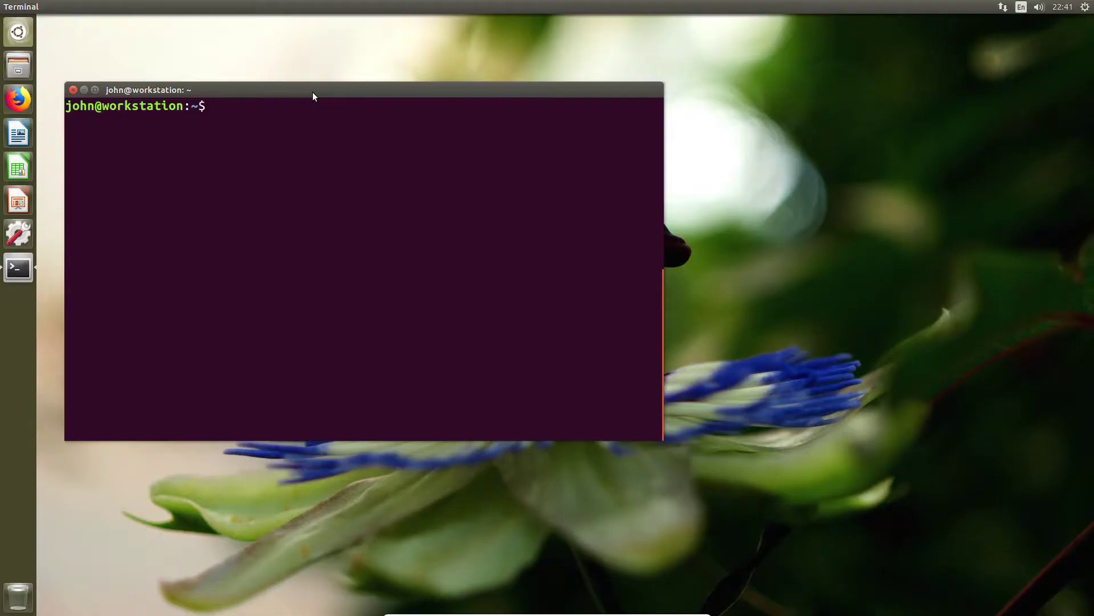
text(sudo s)
text(u -)
- Get a root shell with sudo su -, then apt-install winbind, libpam-winbind, libnss-winbind and krb5-config
key(Return)
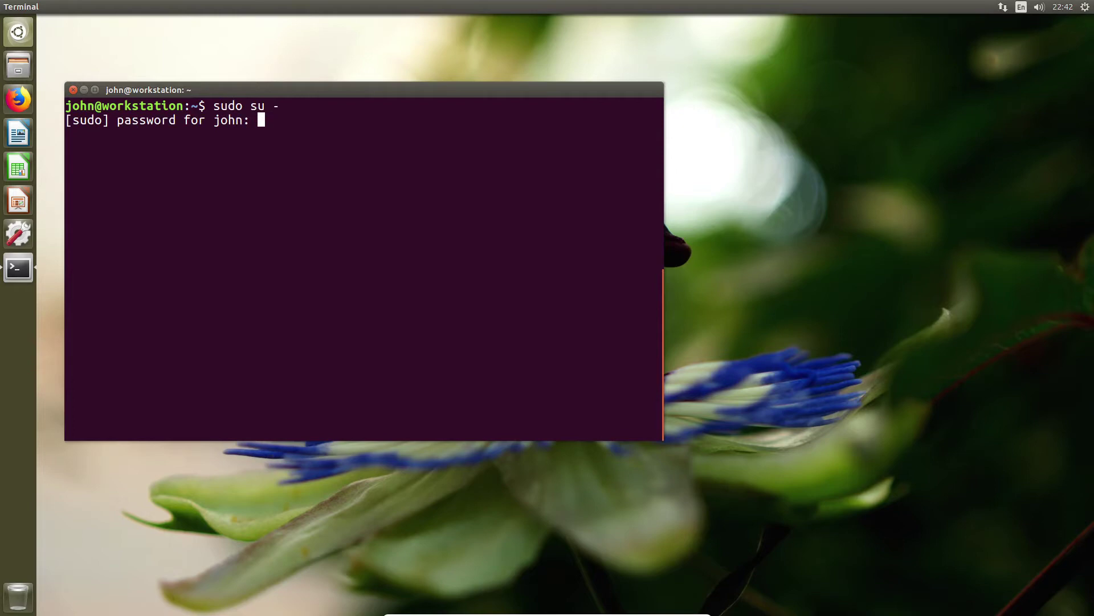
key(Return)
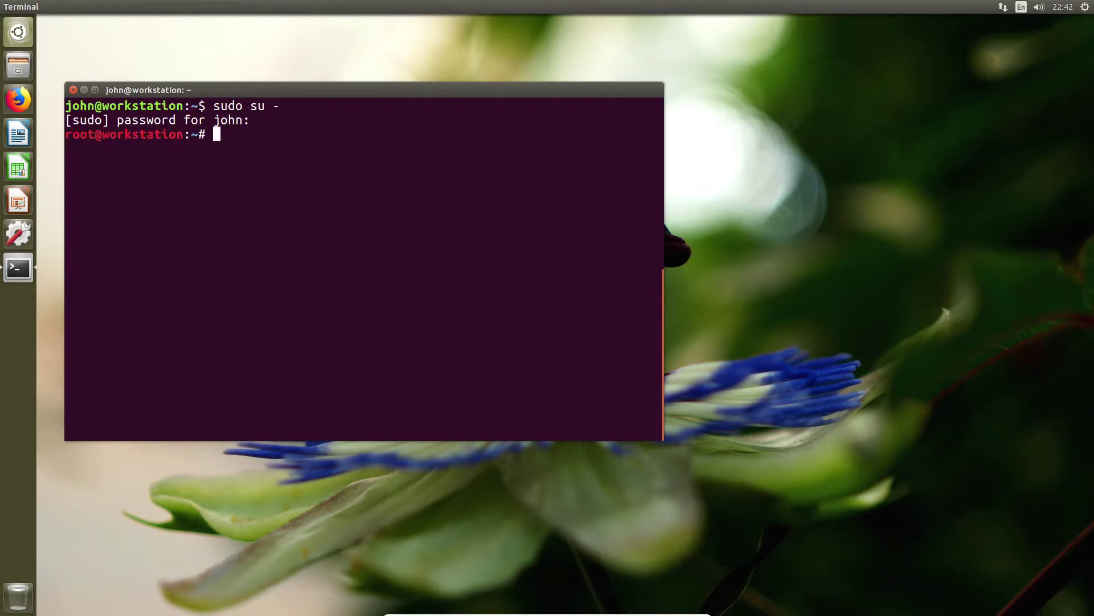
text(apt -y install)
text( winbind)
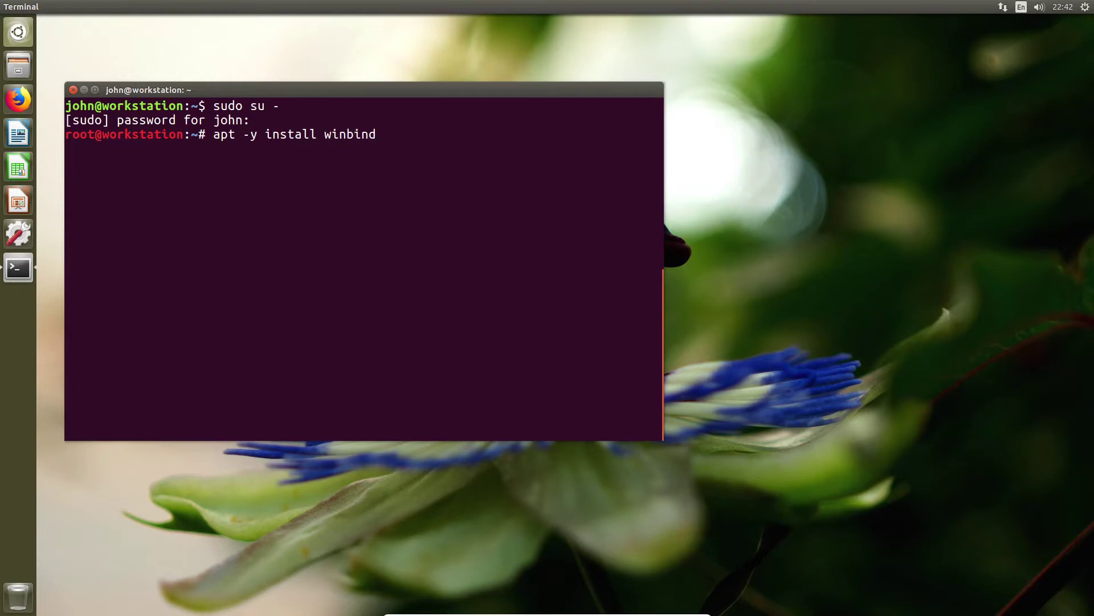
text( libpam-)
text(winbind)
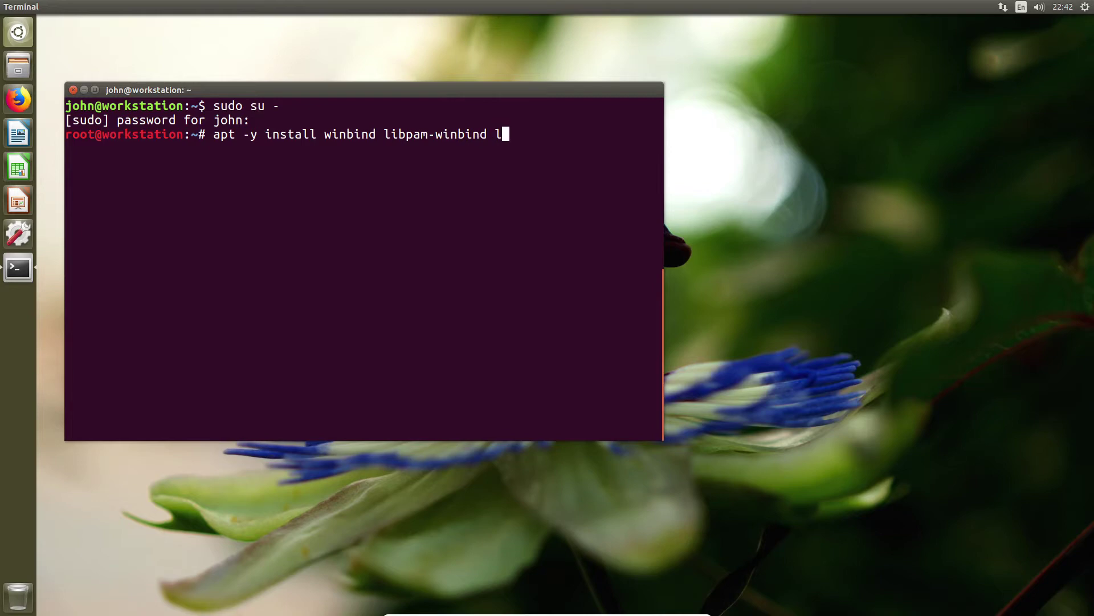
text( lib)
text(nss)
text(-winbind )
text(krb)
text(5b5)
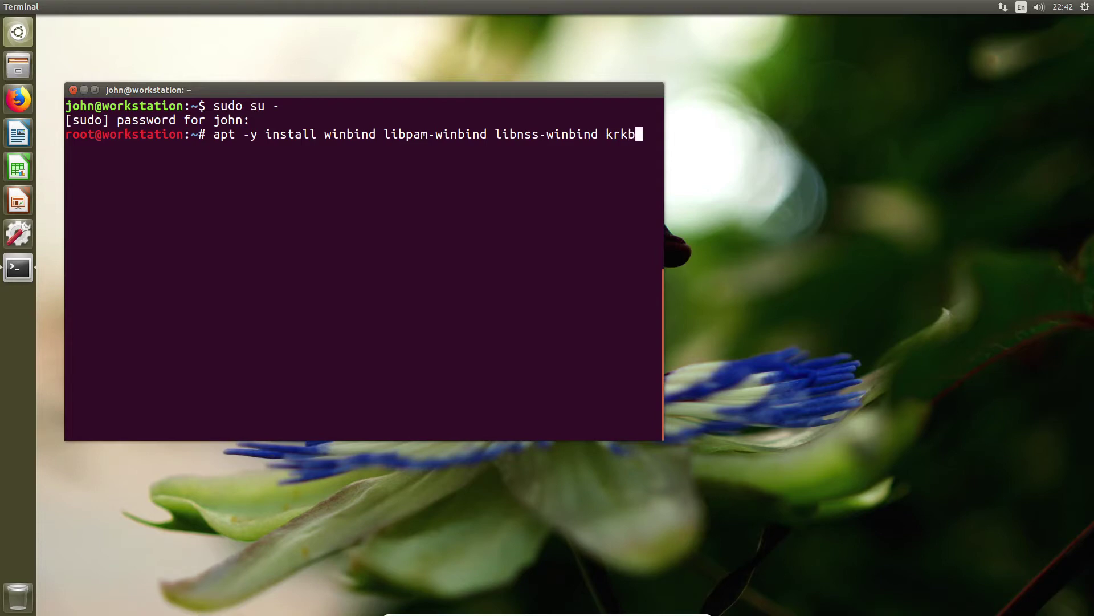
text(-)
key(BackSpace)
key(BackSpace)
key(BackSpace)
key(BackSpace)
text(b5-config)
key(Return)
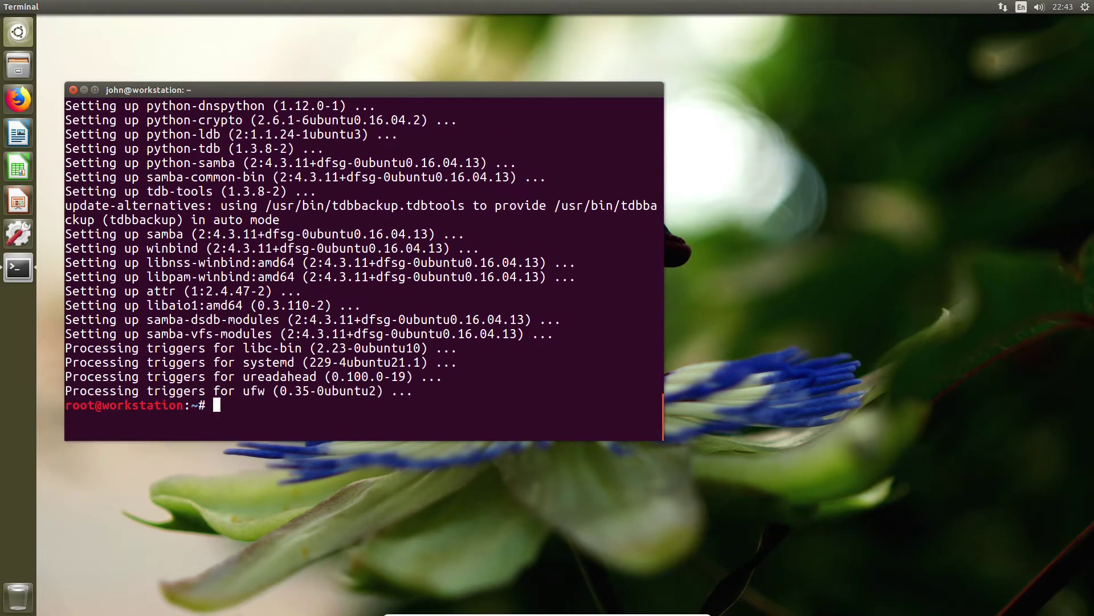
text(na)
text(no /etc/s)
text(amba)
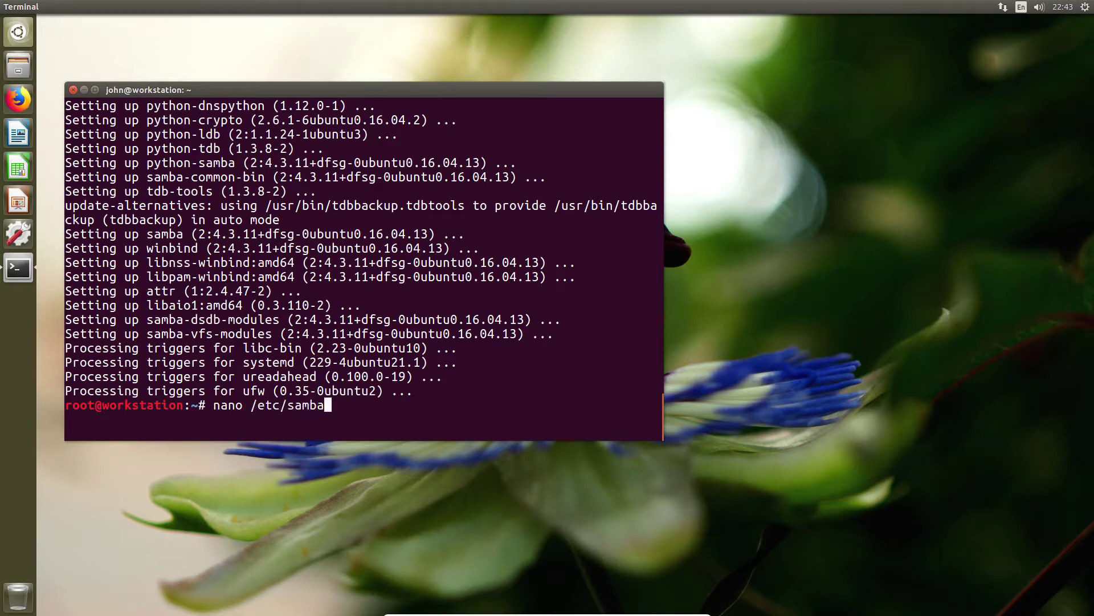
text(/smb.conf)
- Rename /etc/samba/smb.conf to /etc/samba/smb.conf.bk
key(Delete)
key(Delete)
key(Delete)
key(Delete)
text(mv)
key(End)
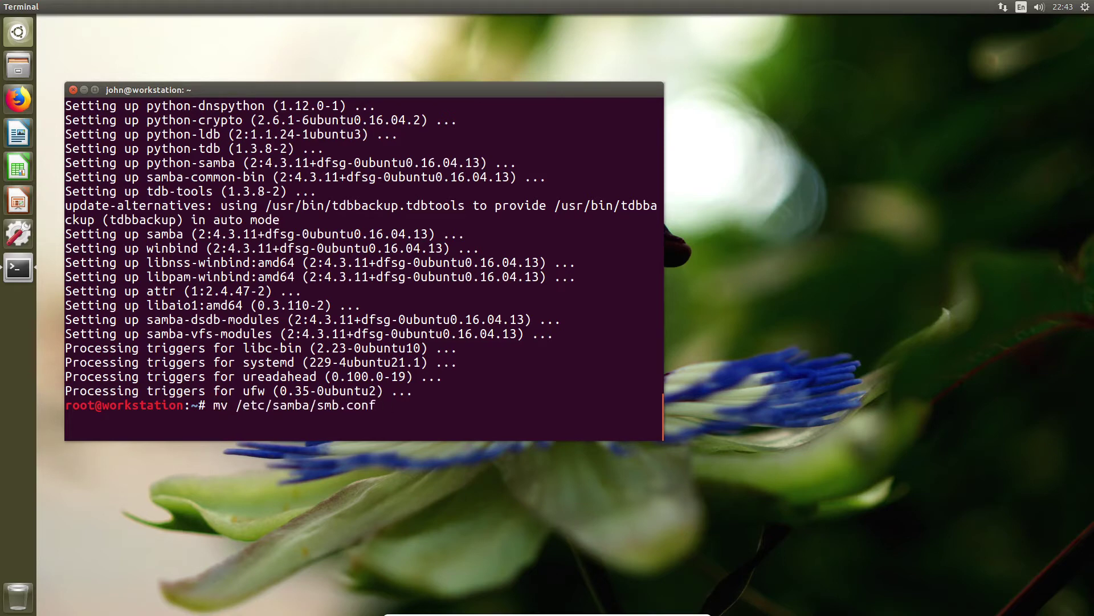
text(/etc/)
text(samba/smb.conf /etc/)
text(samba/smb.co)
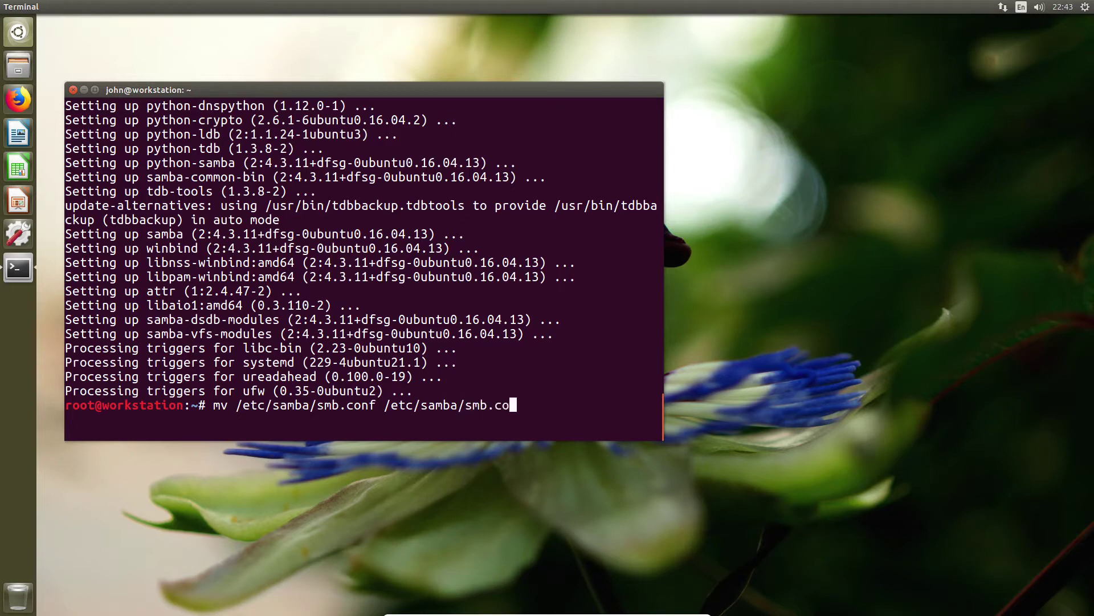
text(n)
key(BackSpace)
text(nf.)
text(bk)
key(Return)
- Start a new, empty /etc/samba/smb.conf in nano
key(Up)
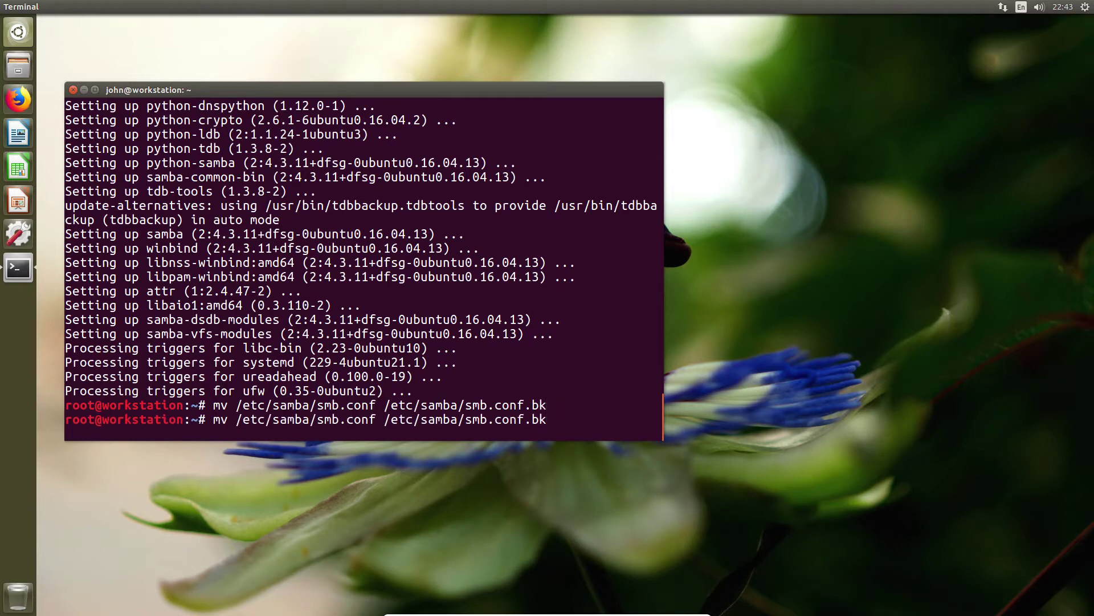
key(Home)
key(Delete)
key(Delete)
text(nano)
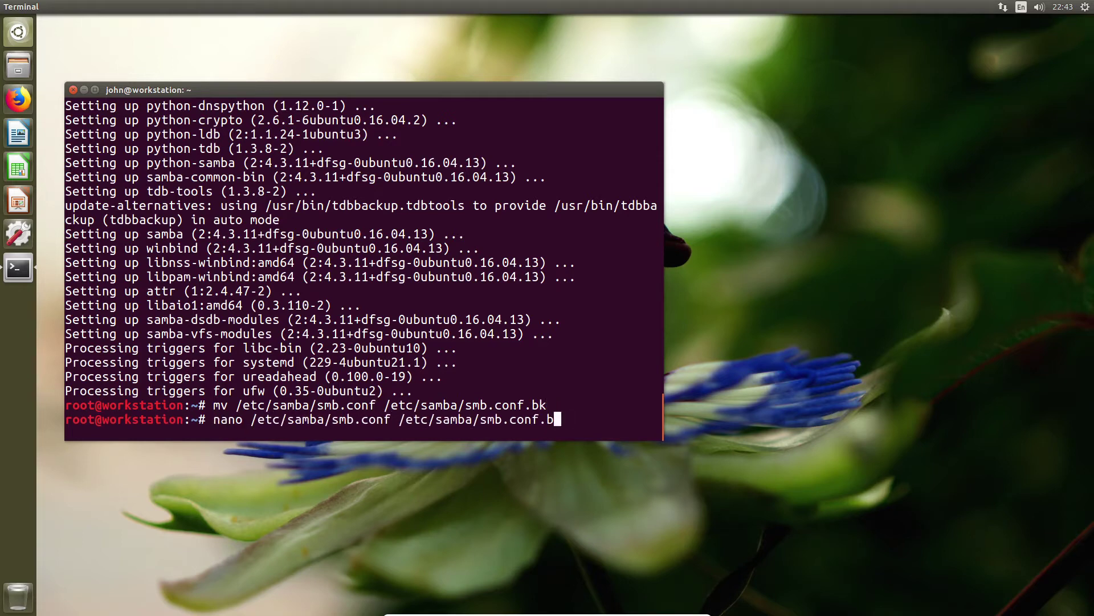
key(BackSpace)
key(BackSpace)
key(BackSpace)
key(BackSpace)
key(BackSpace)
key(BackSpace)
key(BackSpace)
key(Return)
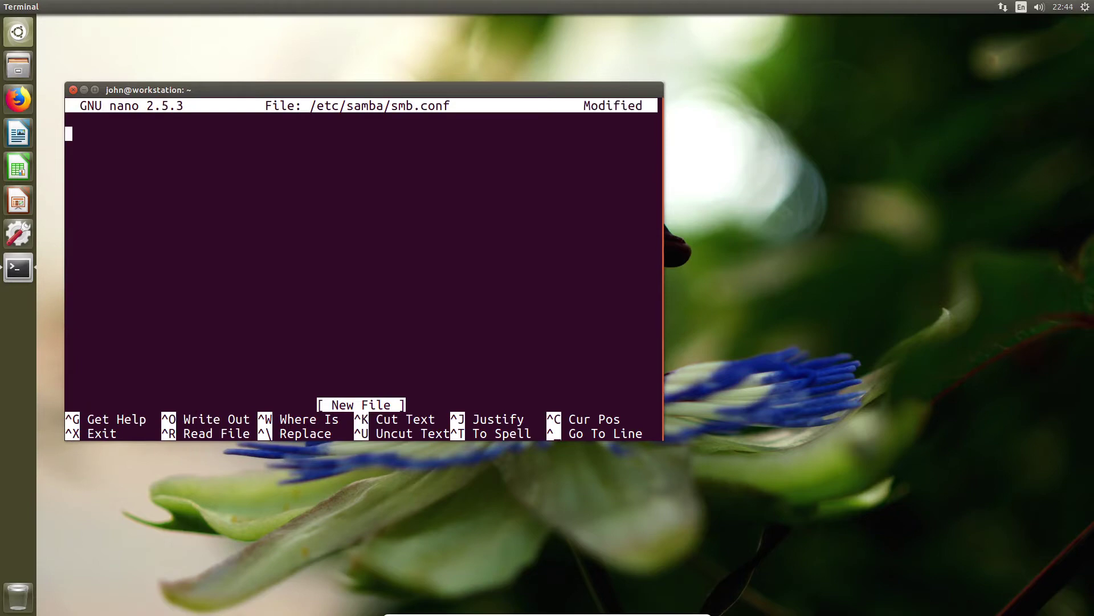
text(workgroup )
text(= LAB)
- Enter the LAB realm, ADS security and idmap range settings in smb.conf
key(Return)
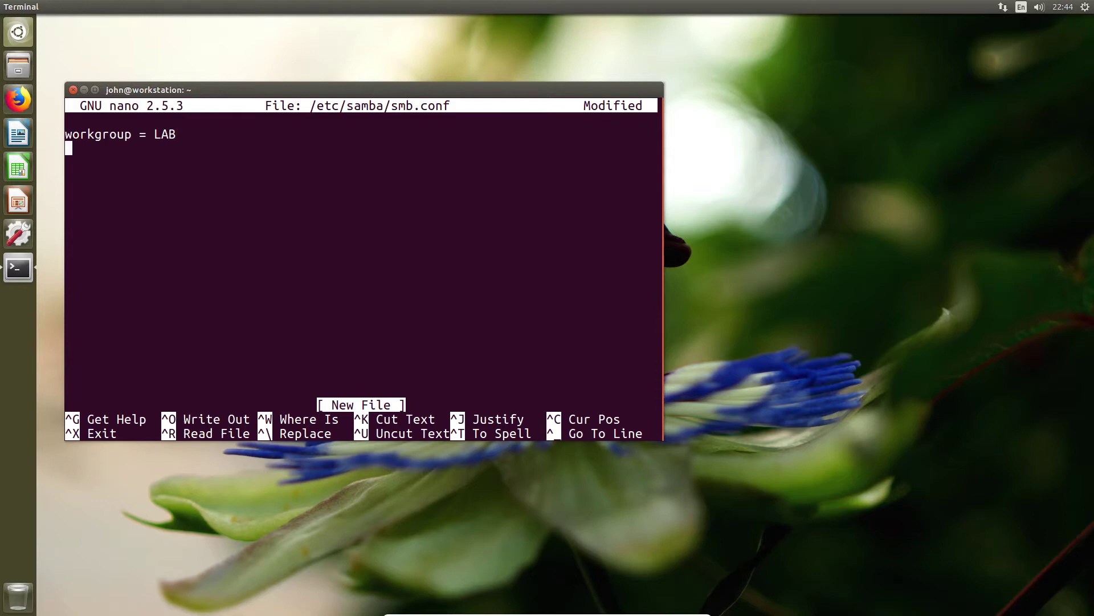
text(password server )
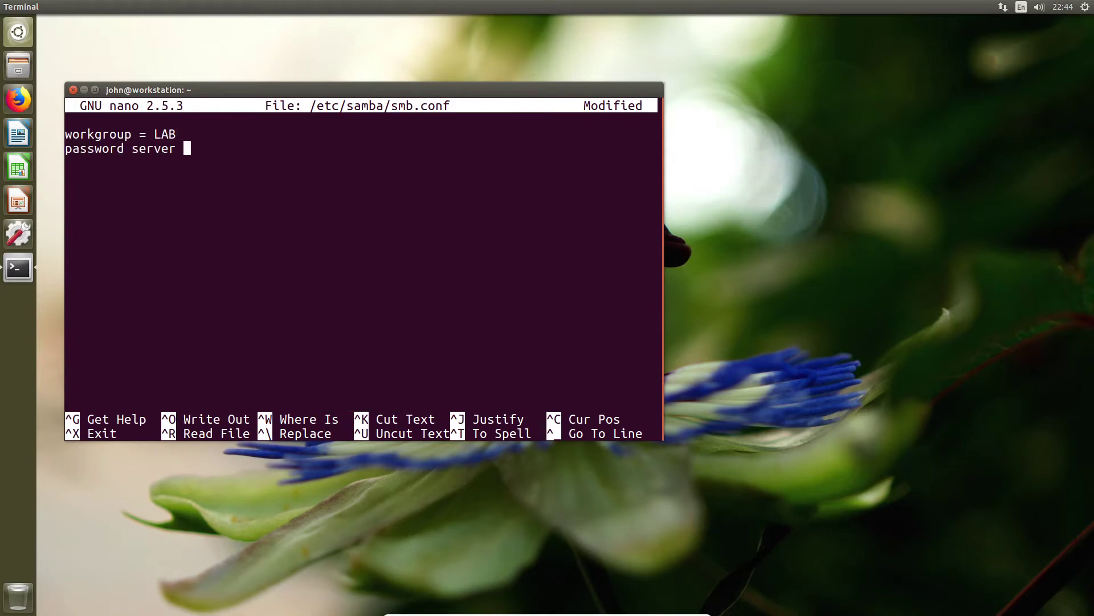
text(= WIN-)
text(COP5H)
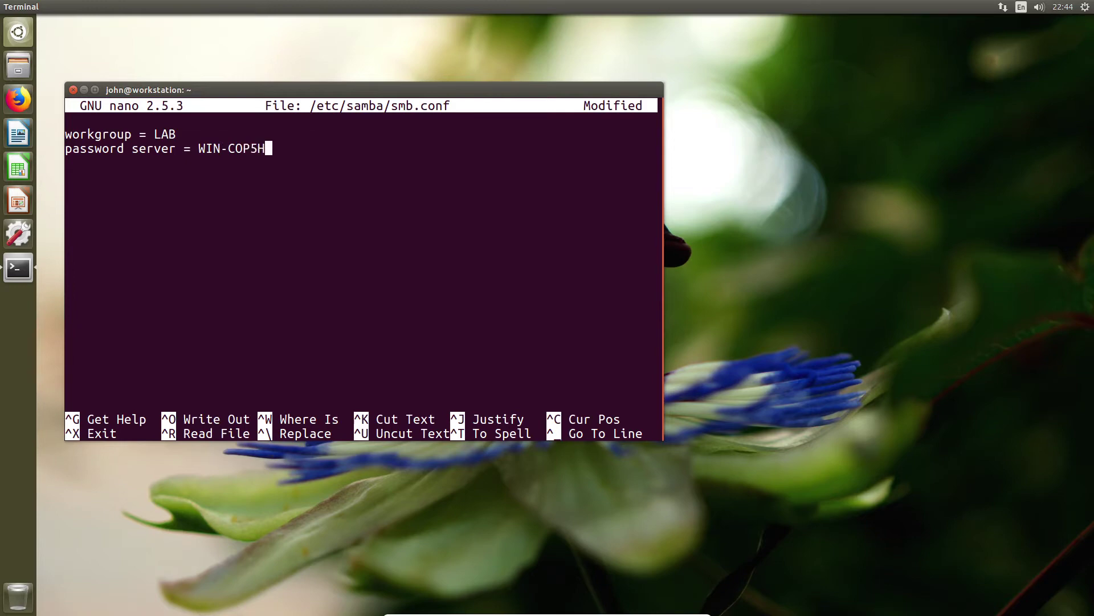
text(95)
text(S)
text(A)
text(2PG)
text(.lab.local)
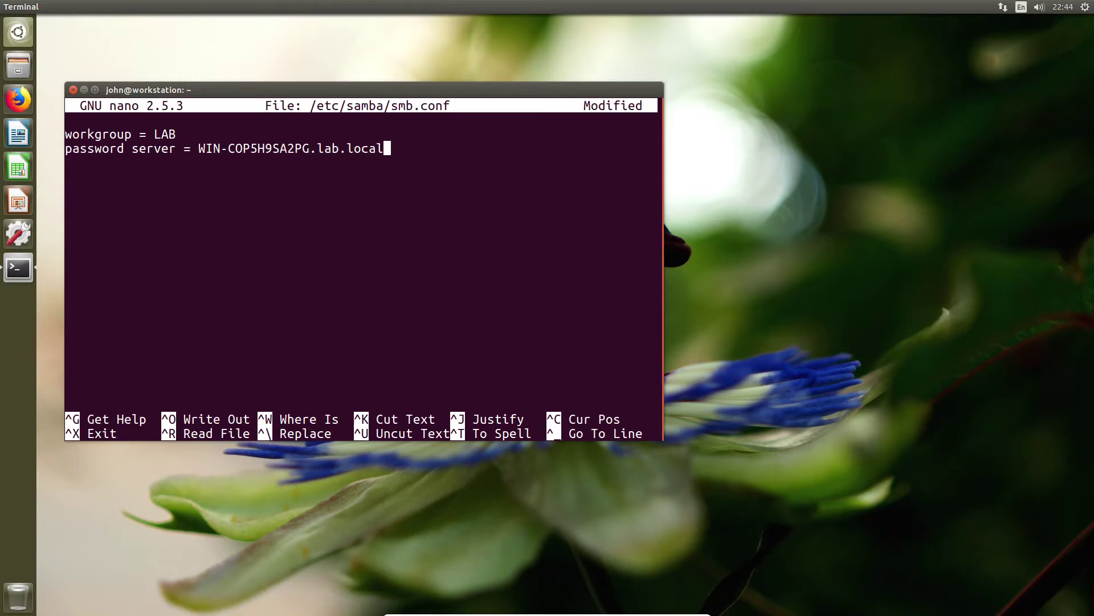
text(real)
text(m= LAB.)
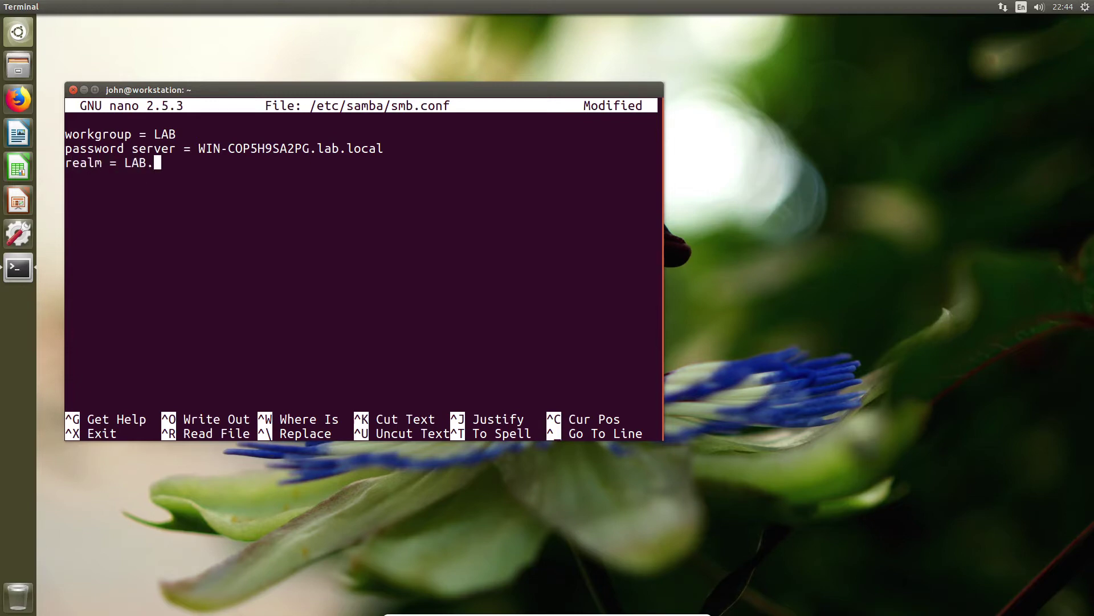
text(LOCAL)
key(Return)
text(se)
text(curity )
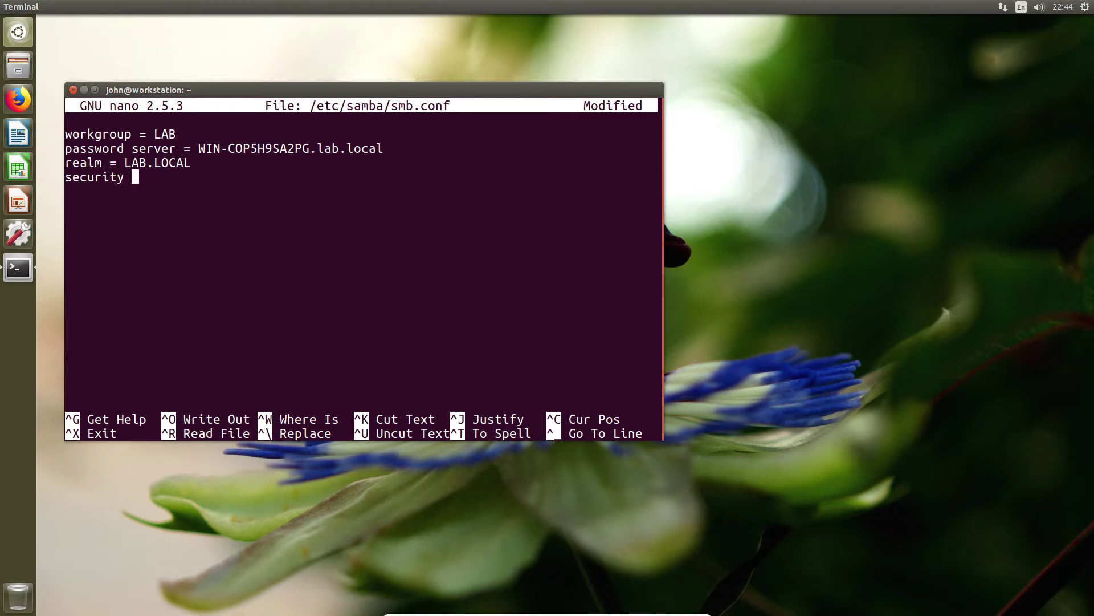
text(= ads)
key(Return)
text(i)
text(dmap)
text( con)
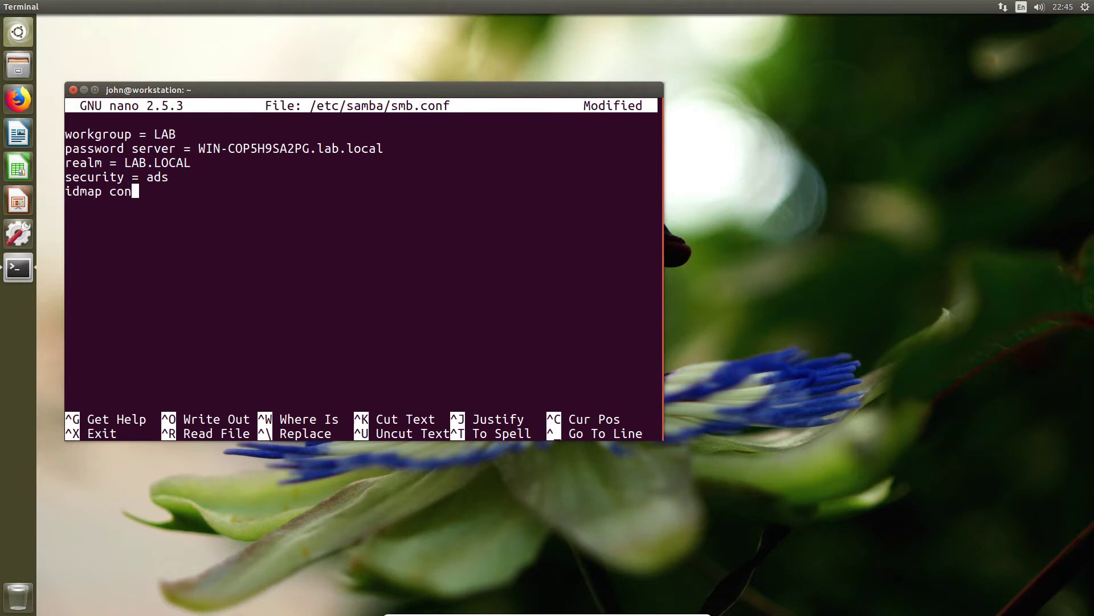
text(fig *)
text( : )
text(ran)
key(BackSpace)
text(nge )
text(=)
key(BackSpace)
text(16)
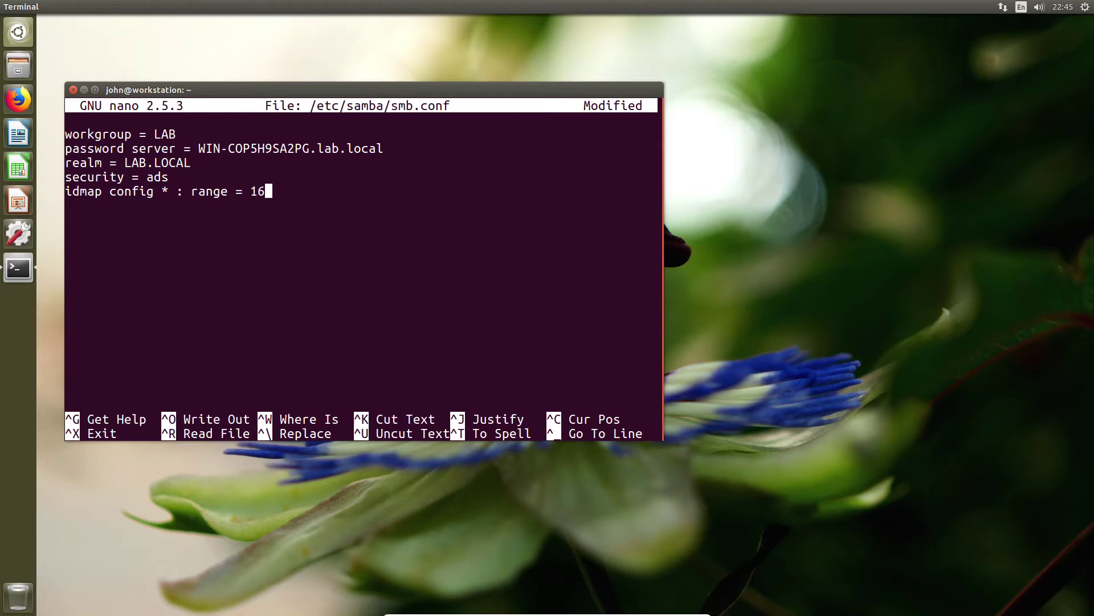
text(7772)
text(16-33)
text(554431 )
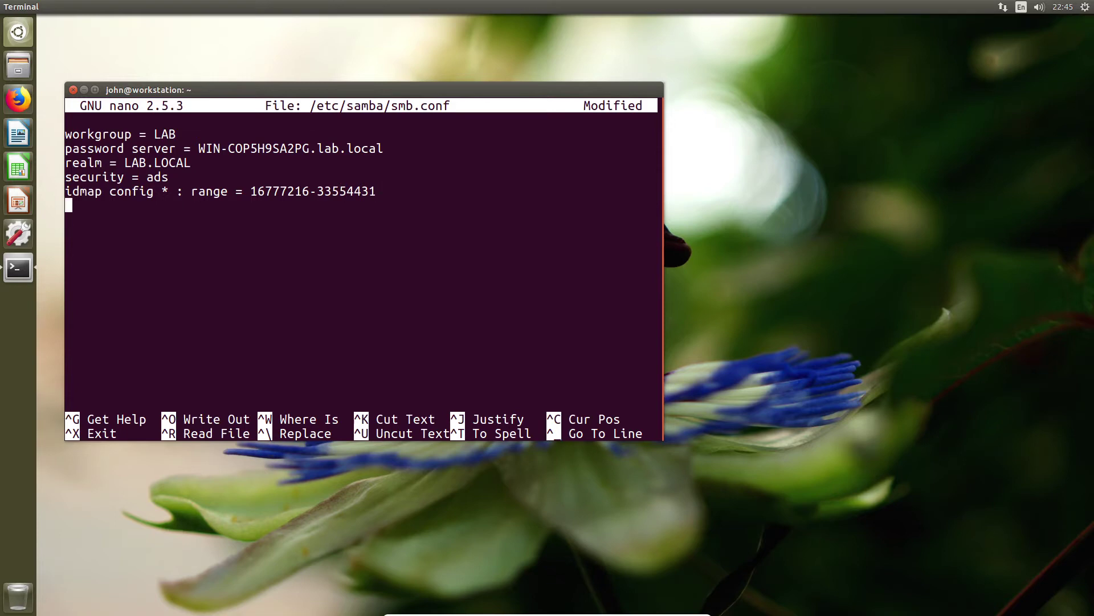
text(temp)
text(late hom)
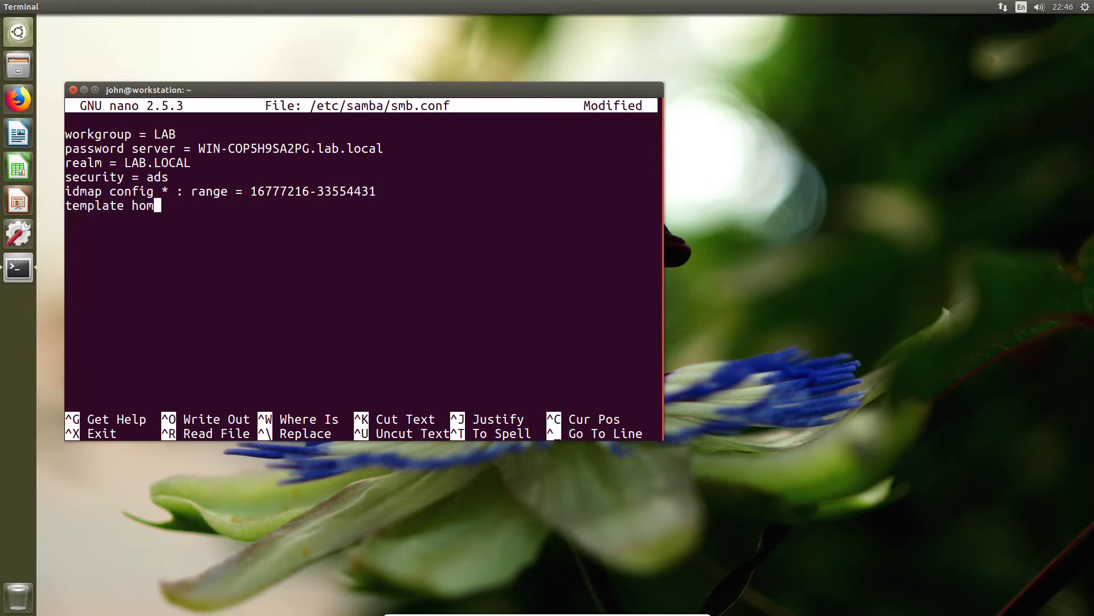
text(dir =)
- Add home directory and shell templates, winbind use default domain = true and offline logon = false
key(Left)
key(Left)
key(Left)
text(e)
key(End)
text(/home/)
text(%D/%)
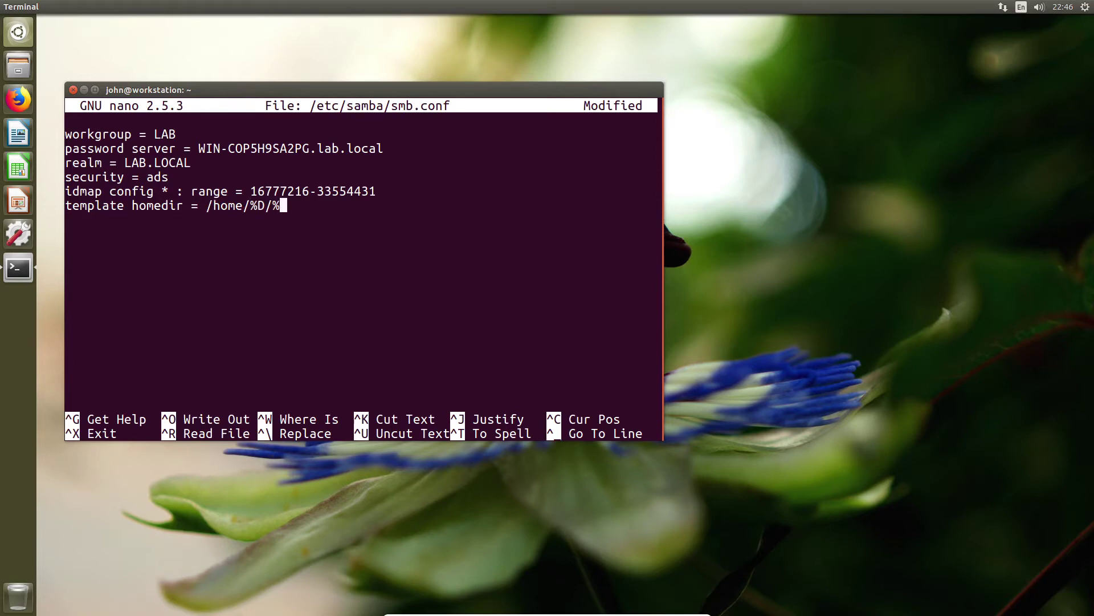
text(U)
key(Return)
text(templ)
text(ate shell -)
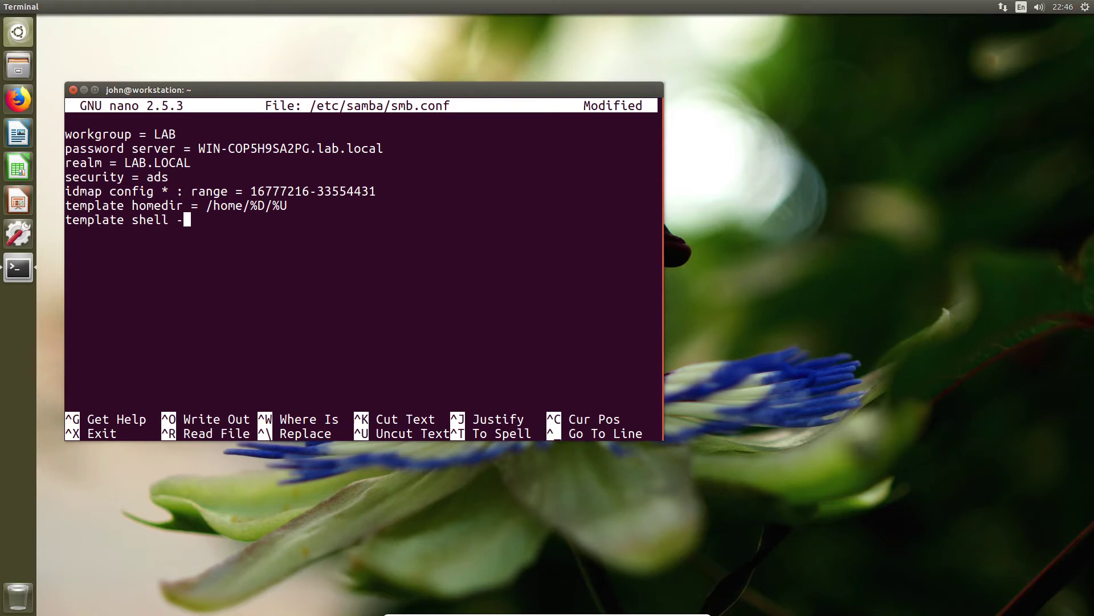
text(=/b)
text(in/bash)
key(Return)
text(winb)
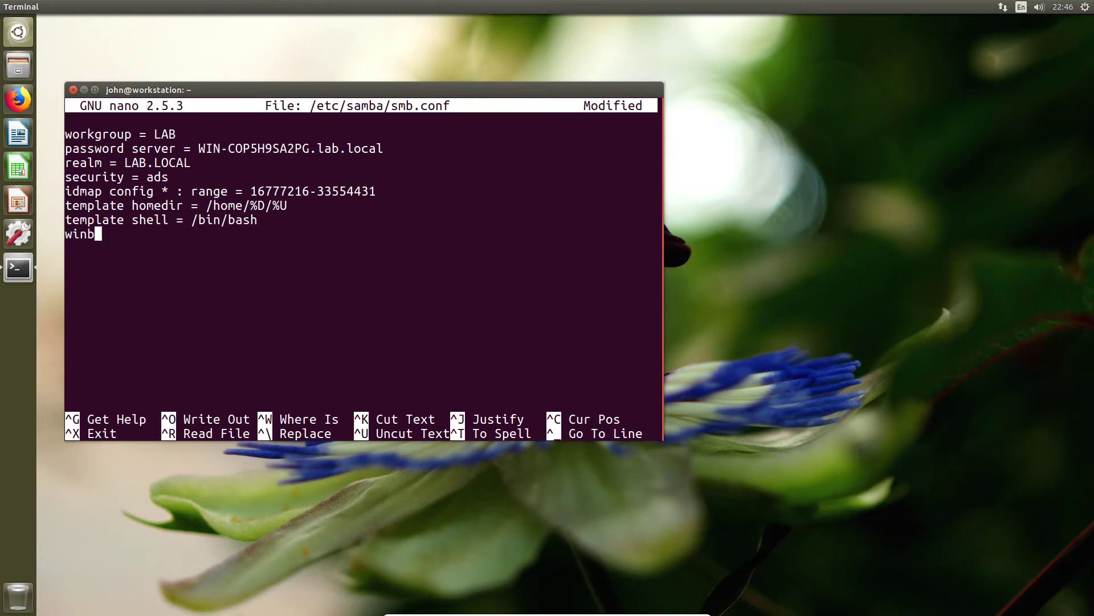
text(ind use)
text( default)
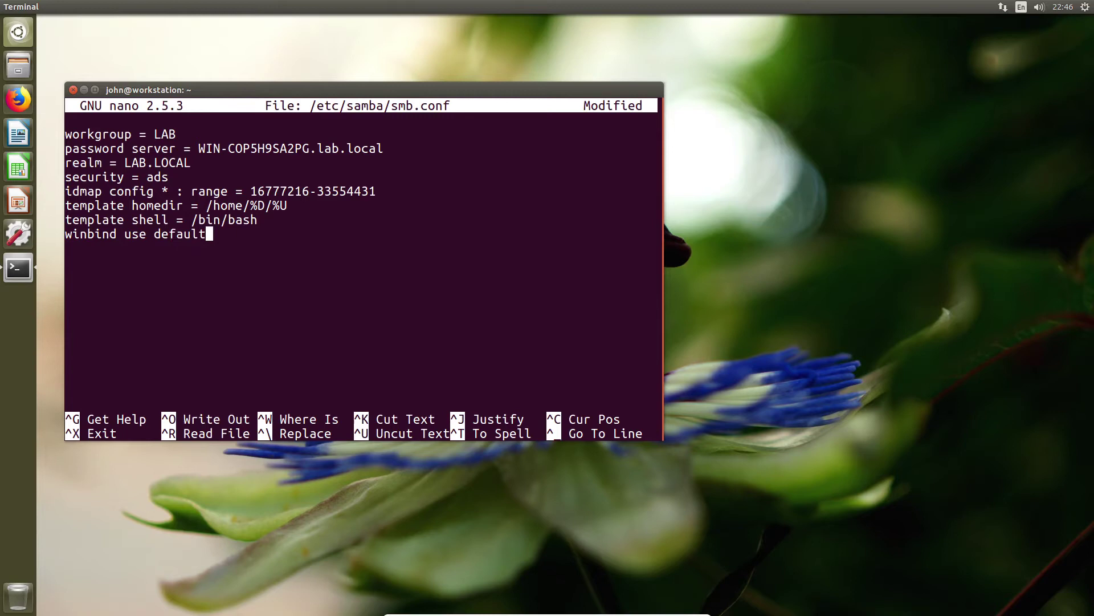
text( domain = )
text(true)
key(Return)
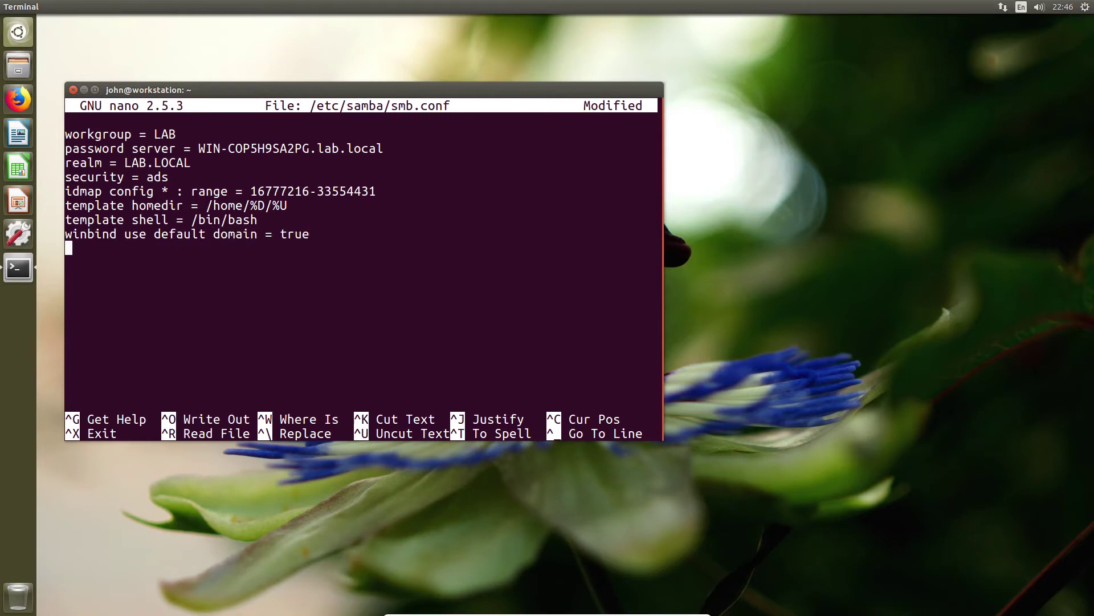
text(winbind )
text(offline lo)
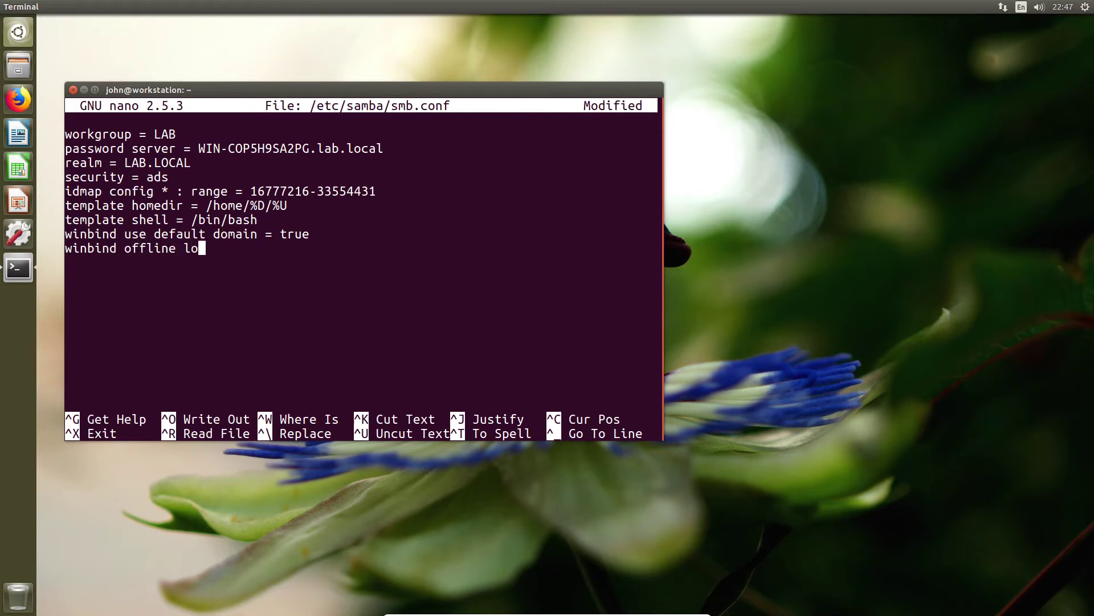
text(gon = f)
text(alse)
key(ctrl+x)
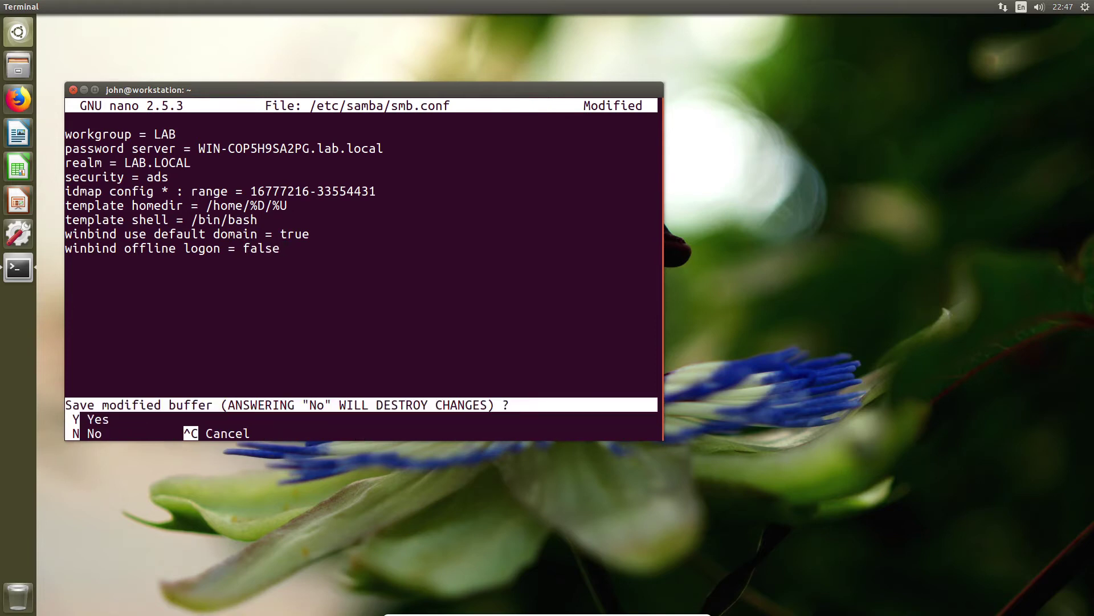
- Save smb.conf and change the nsswitch.conf passwd entry from compat to files winbind
key(y)
key(Return)
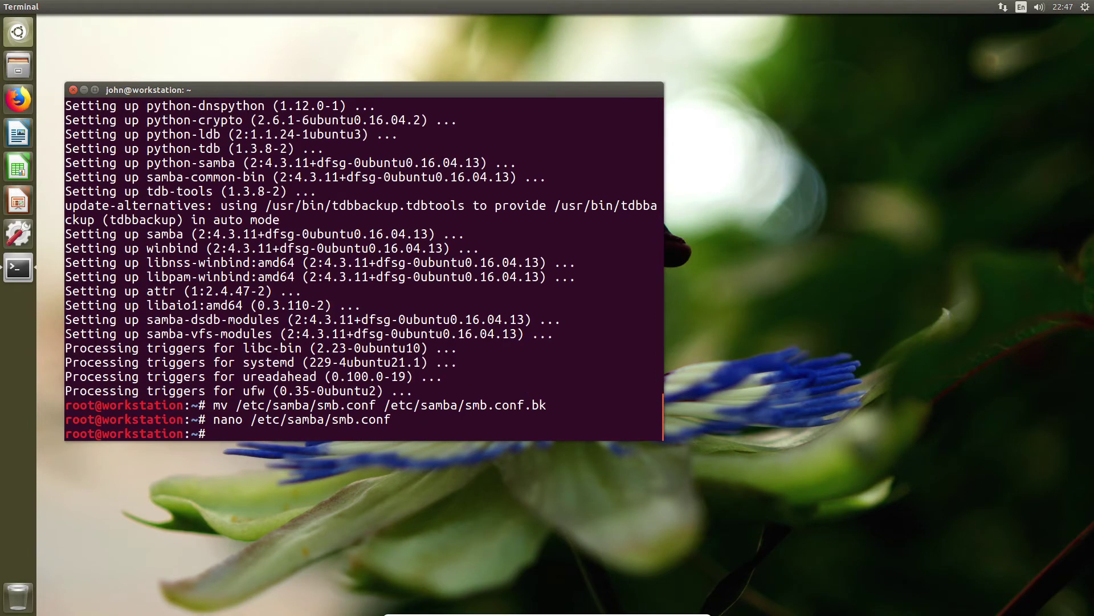
text(nano /et)
text(c/ns)
key(Tab)
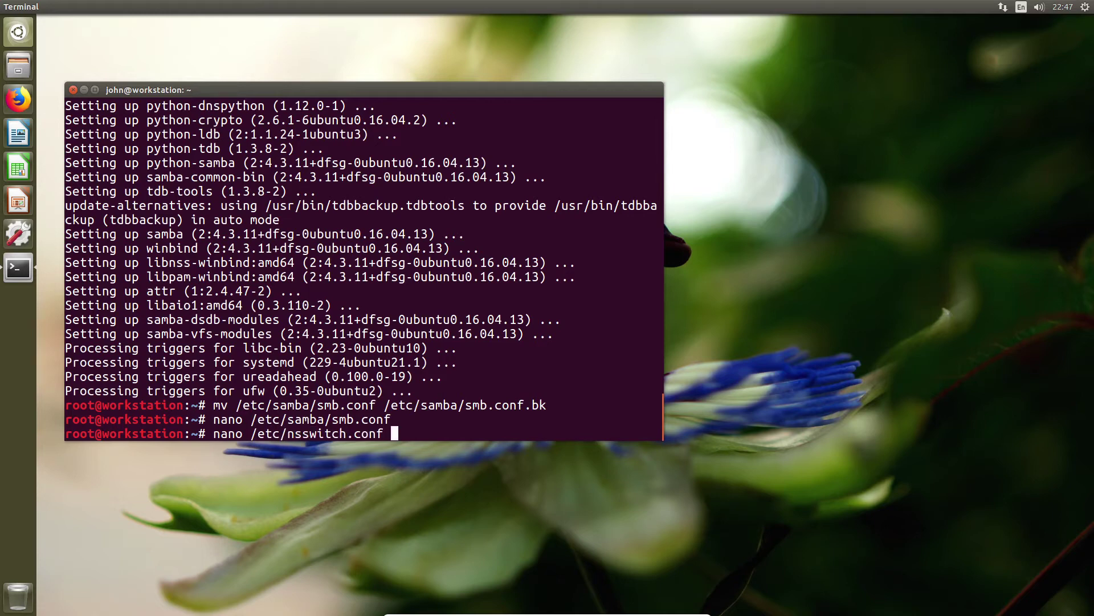
key(Return)
key(Down)
key(Down)
key(Down)
key(Right)
key(Right)
key(Right)
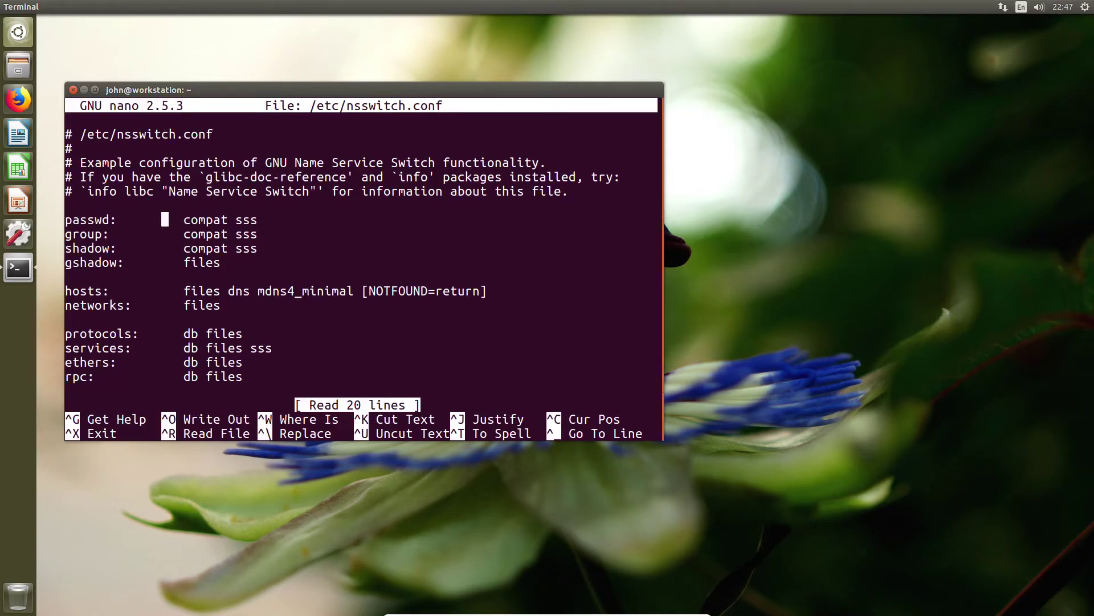
key(Right)
key(Right)
key(Right)
key(BackSpace)
key(BackSpace)
key(BackSpace)
key(BackSpace)
key(BackSpace)
text(files )
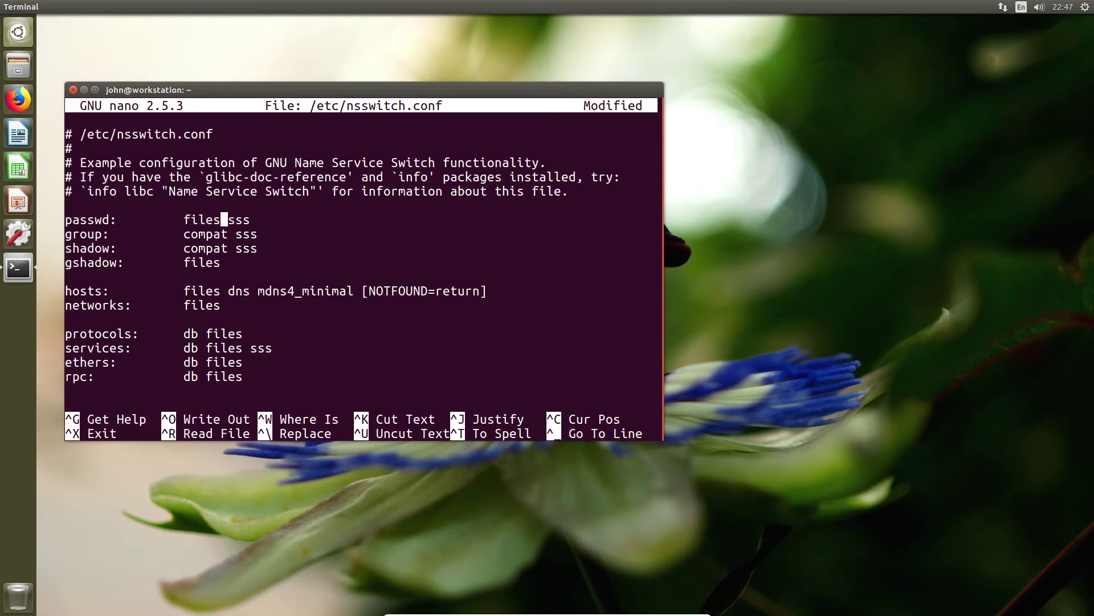
text(win)
text(d)
- Replace compat with files winbind on the group and shadow lines, then save nsswitch.conf
key(Down)
key(Left)
key(Left)
key(Left)
key(Left)
key(Delete)
key(BackSpace)
key(BackSpace)
key(BackSpace)
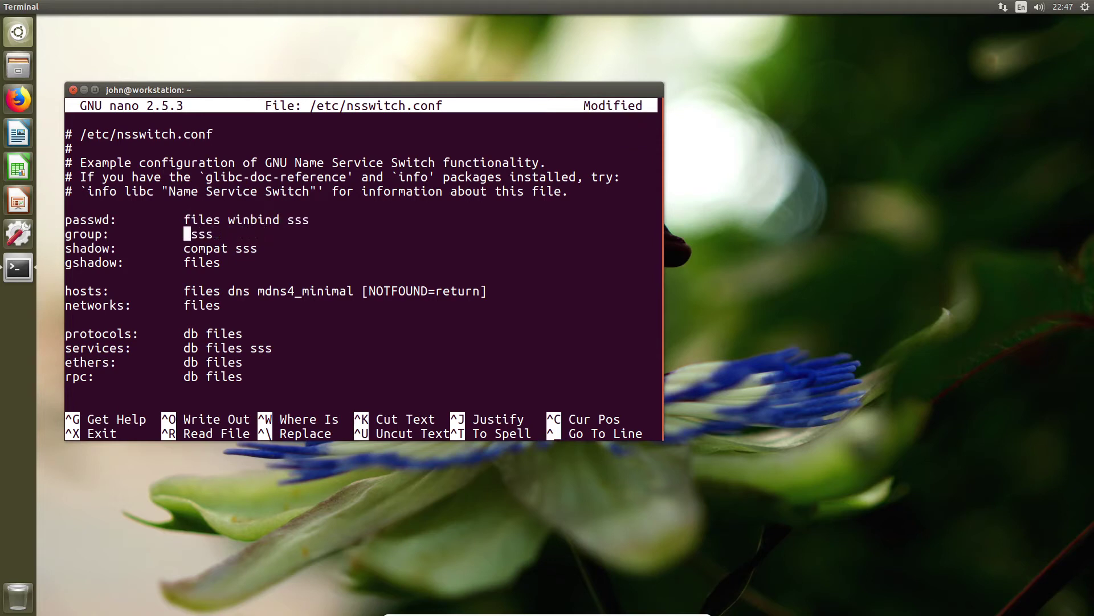
text(files winb)
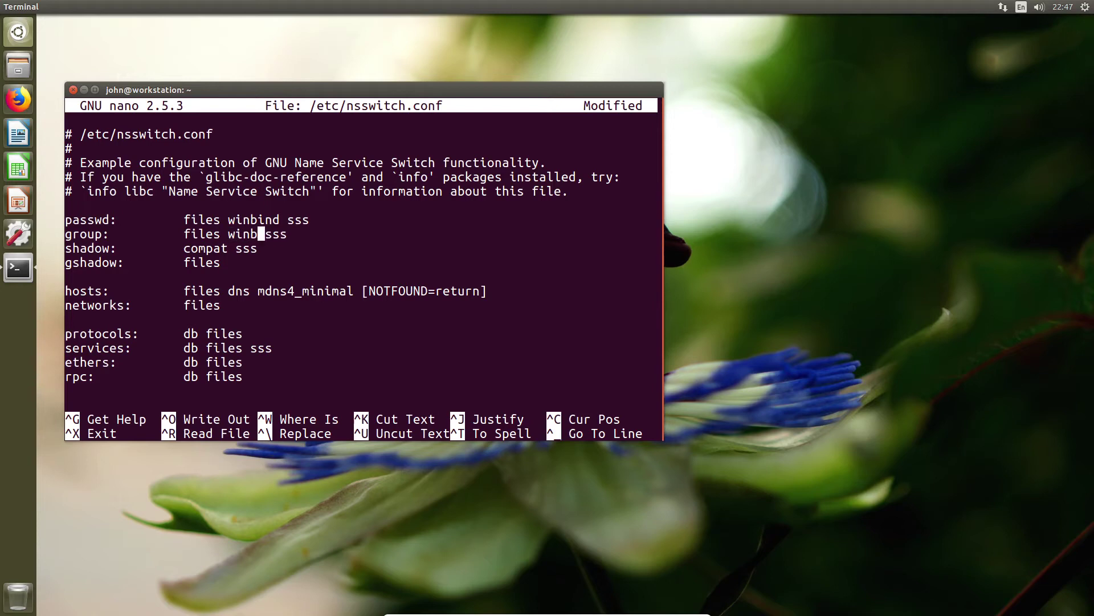
text(ind)
key(Down)
key(Left)
key(Left)
key(Left)
key(BackSpace)
key(BackSpace)
key(BackSpace)
key(BackSpace)
key(BackSpace)
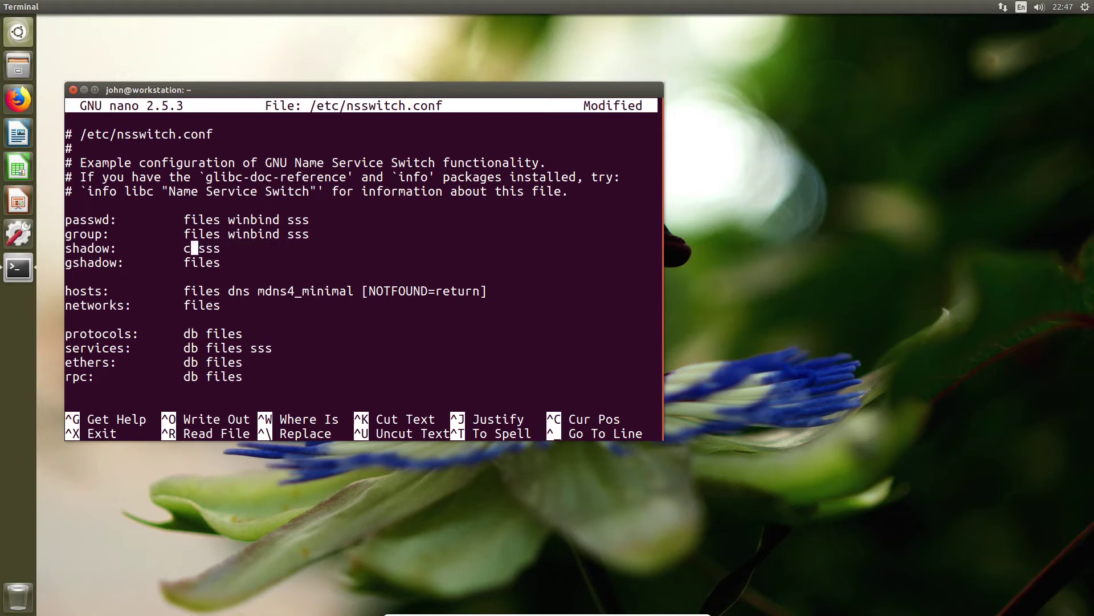
key(BackSpace)
text(files win)
text(bind)
key(ctrl+x)
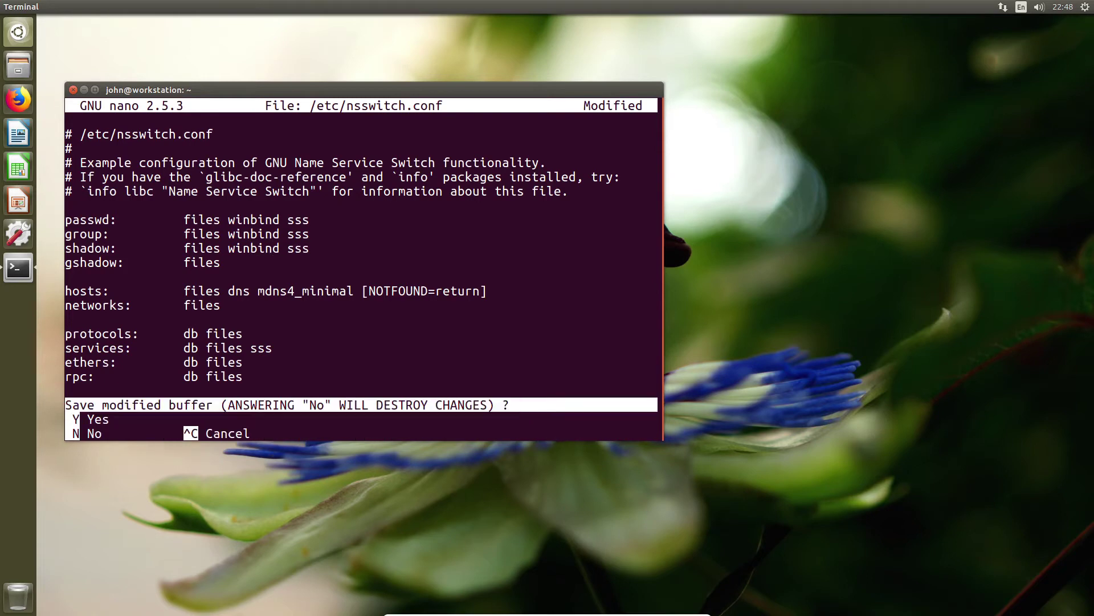
key(y)
- Append 'session optional pam_mkhomedir.so skel=/etc/skel umask=077' to /etc/pam.d/common-session and save
key(Return)
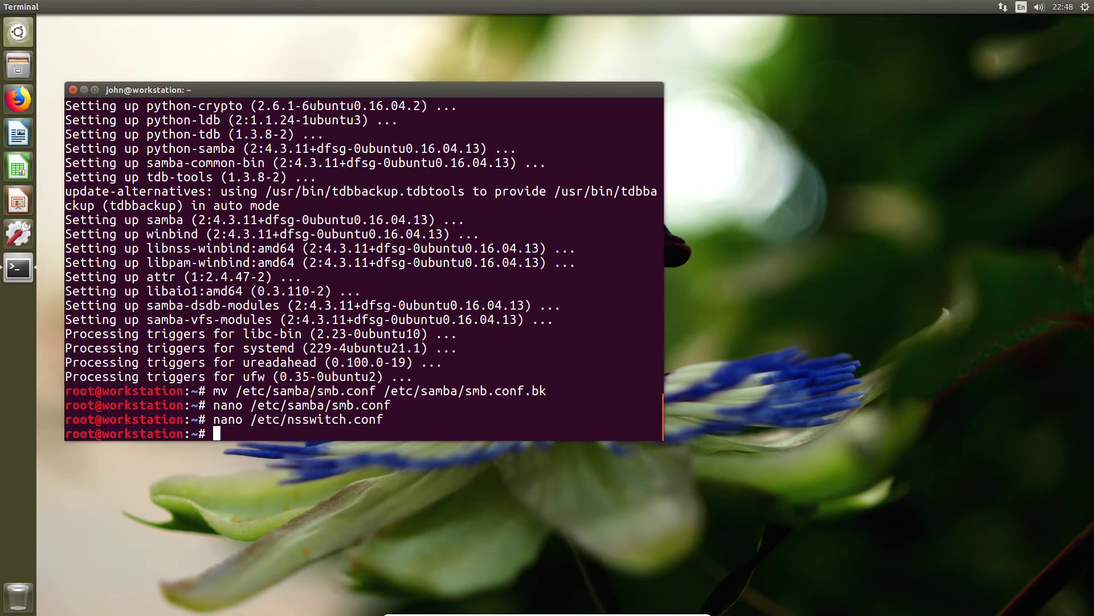
text(nano)
text( /etc/)
text(pa)
text(m.d/)
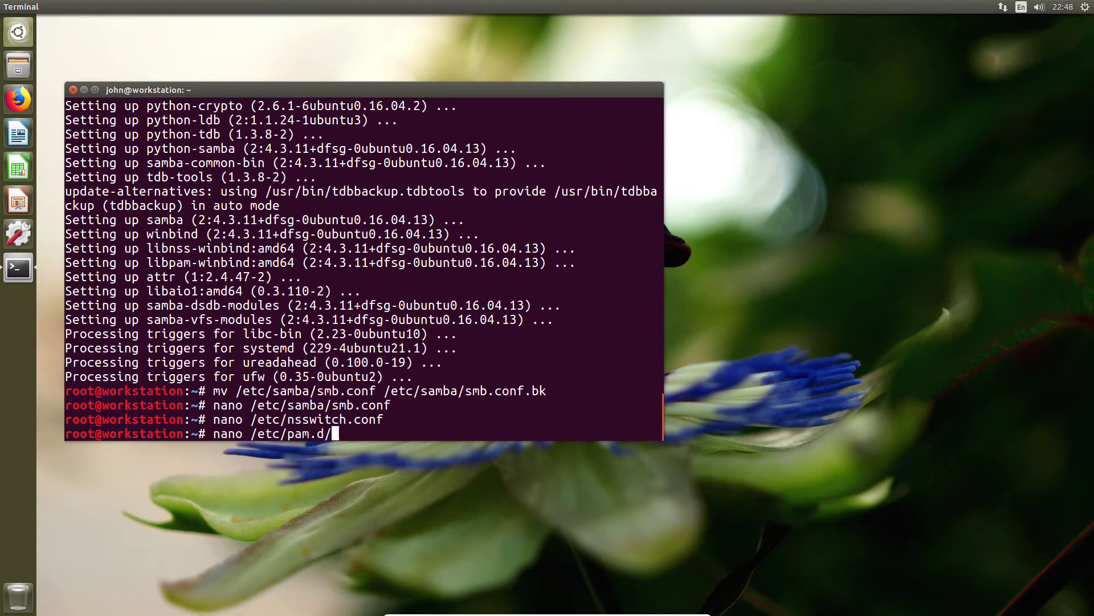
text(com)
key(Tab)
text(s)
text(e)
key(Tab)
key(Return)
key(Page_Down)
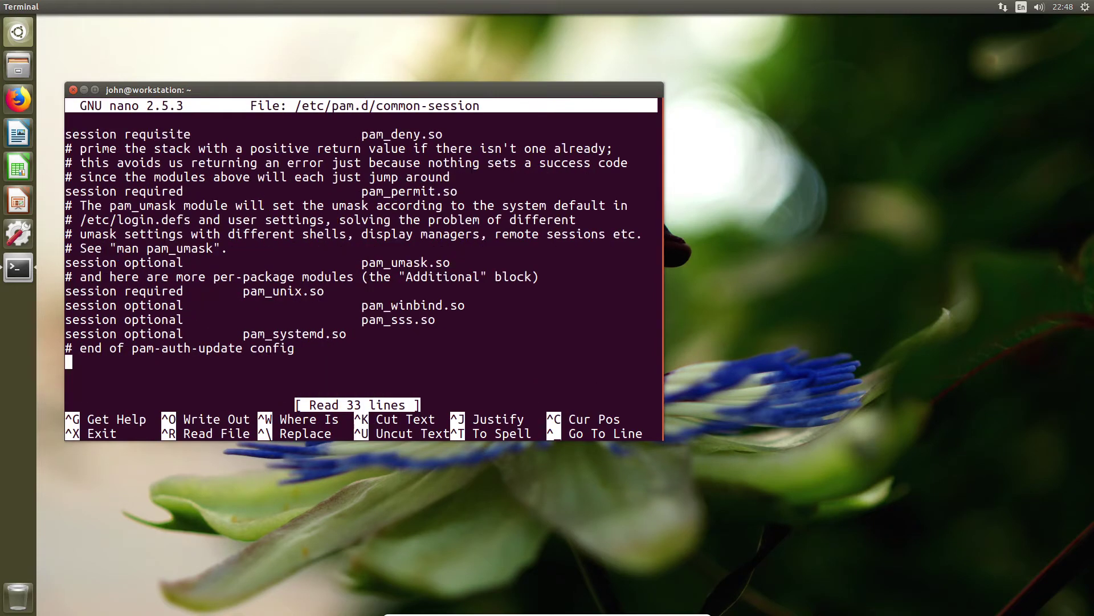
text(se)
text(ssion option)
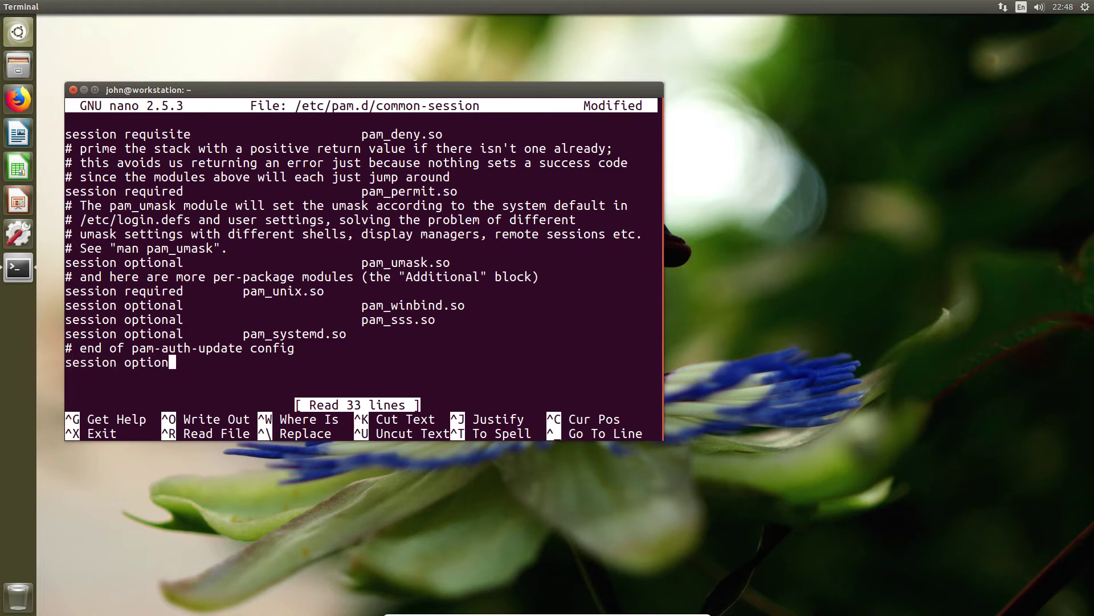
text(al        p)
text(am_)
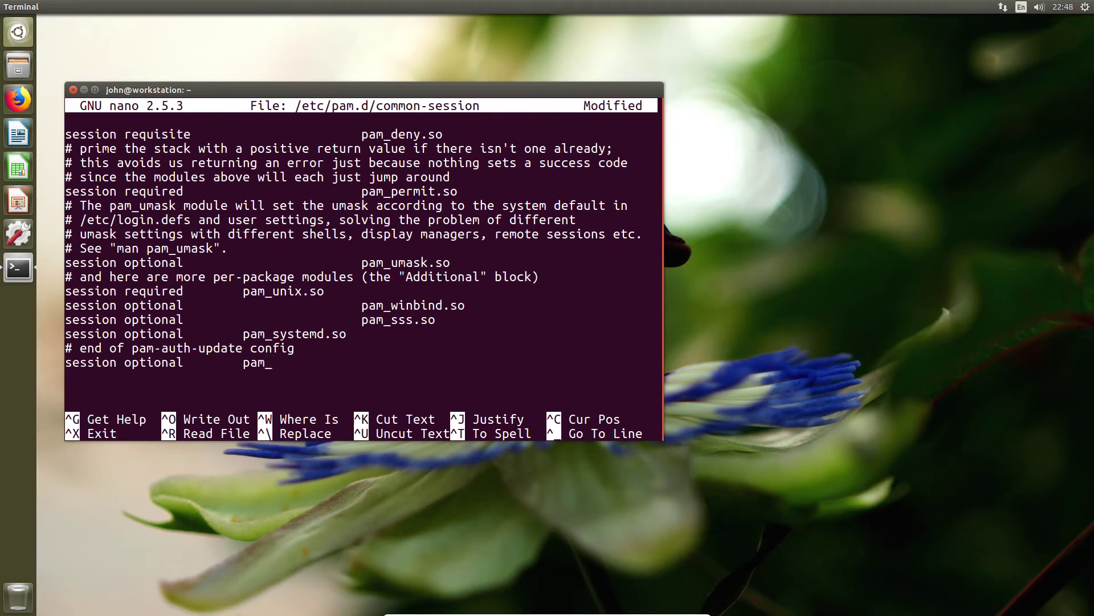
text(mkhome)
text(dir.so)
text( skel=)
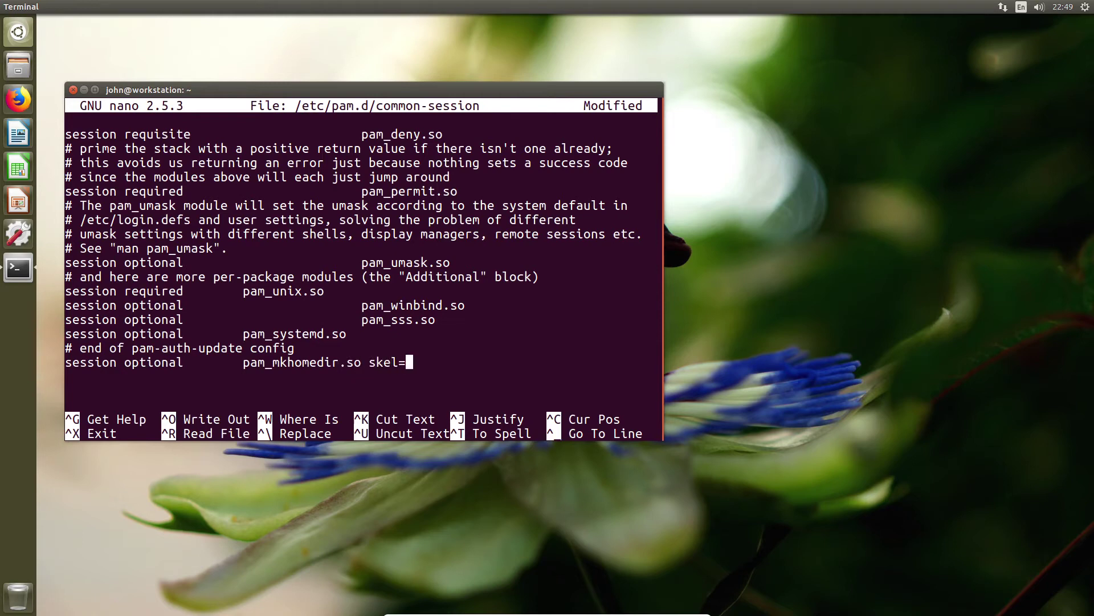
text(/etc/)
text(skel)
text( um)
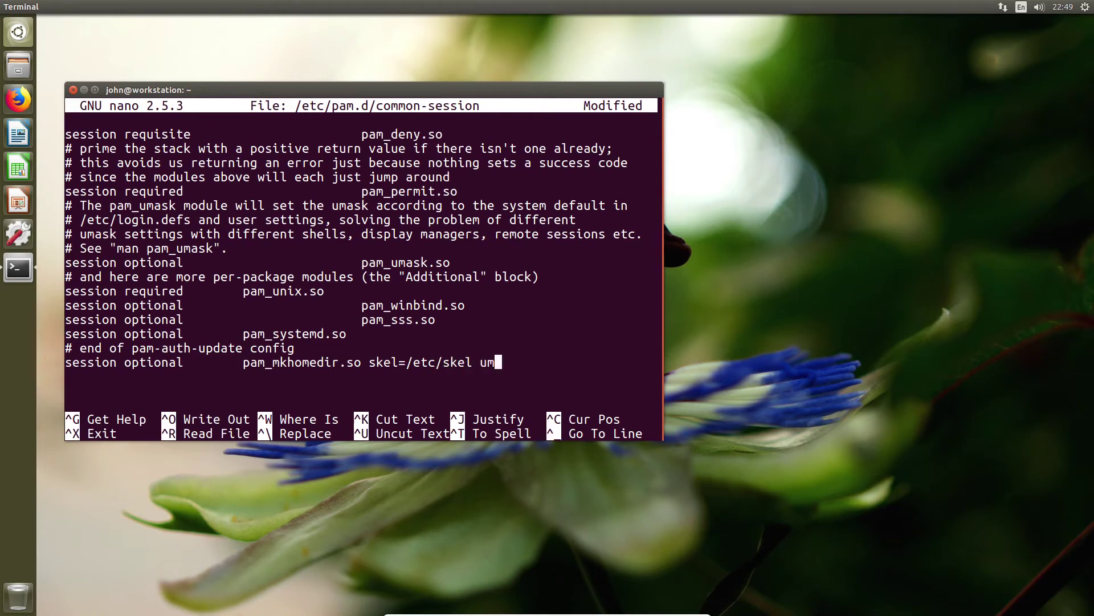
text(ask=)
text(077)
key(ctrl+x)
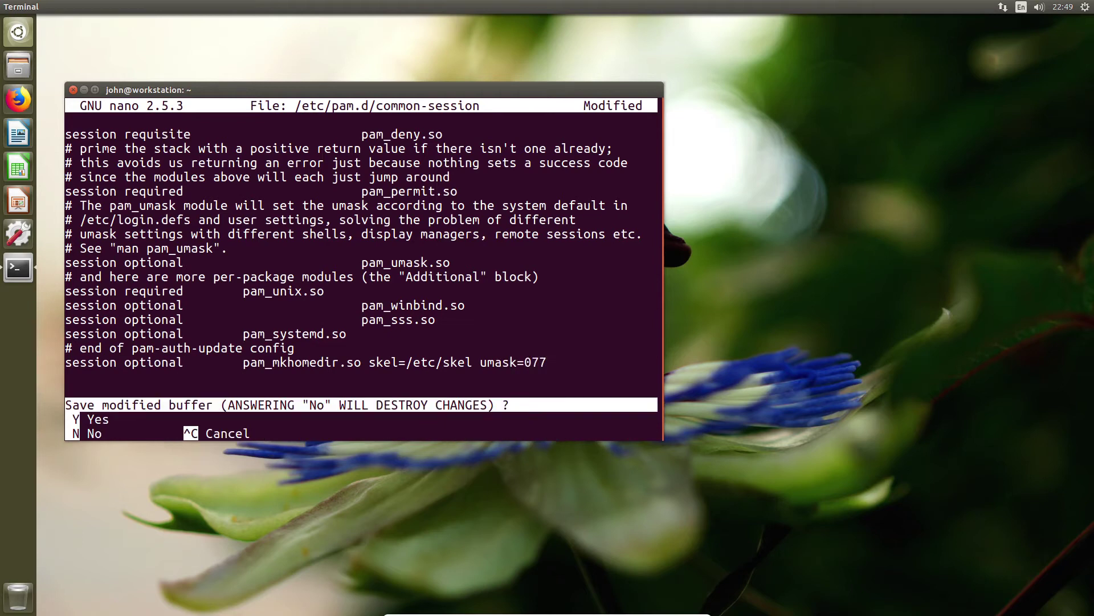
key(y)
key(Return)
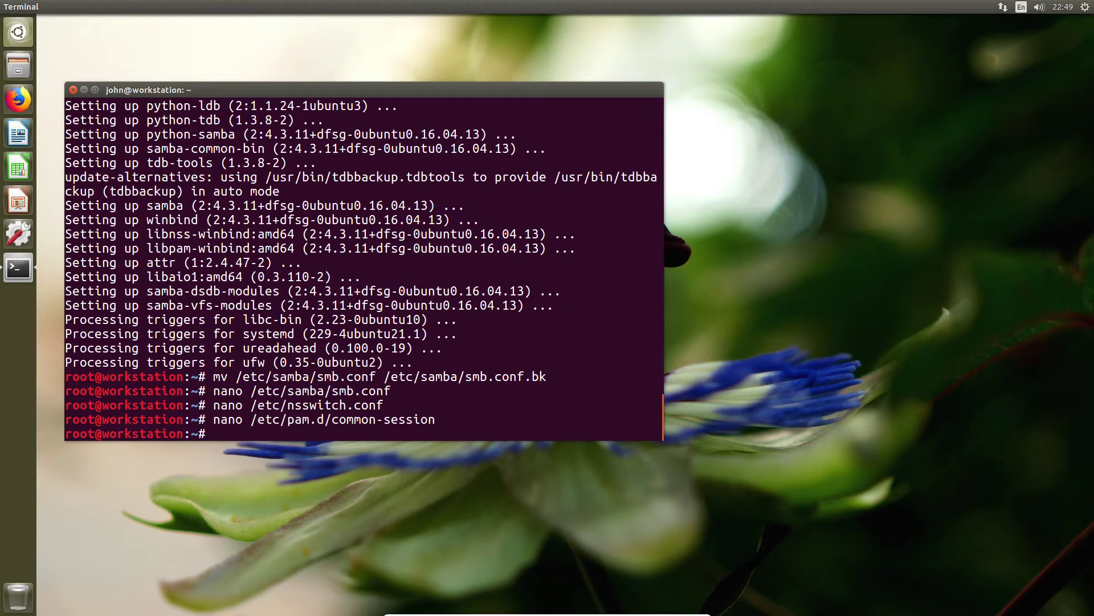
text(nano /)
text(etc/)
text(network/)
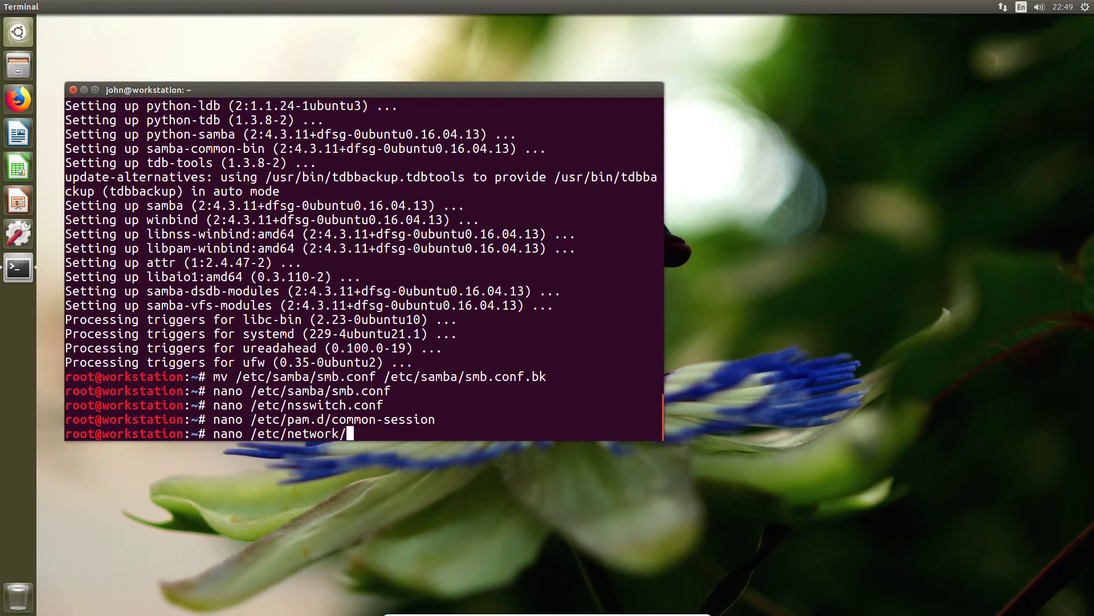
text(interfaces)
- Add dns-nameservers 172.16.1.10 to /etc/network/interfaces, save it, and restart networking
key(Return)
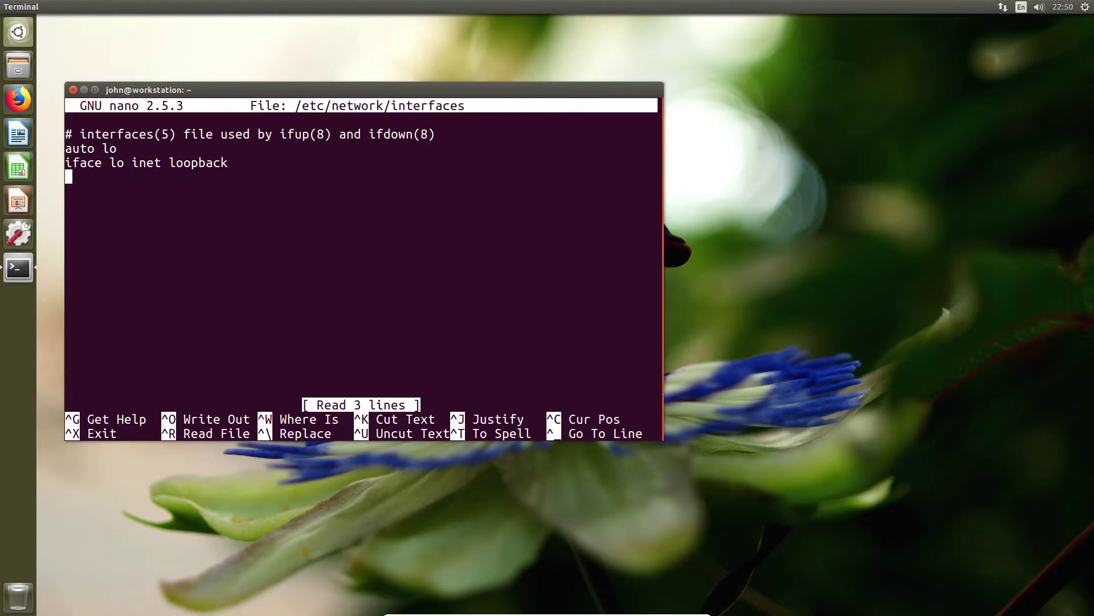
text(dns-name)
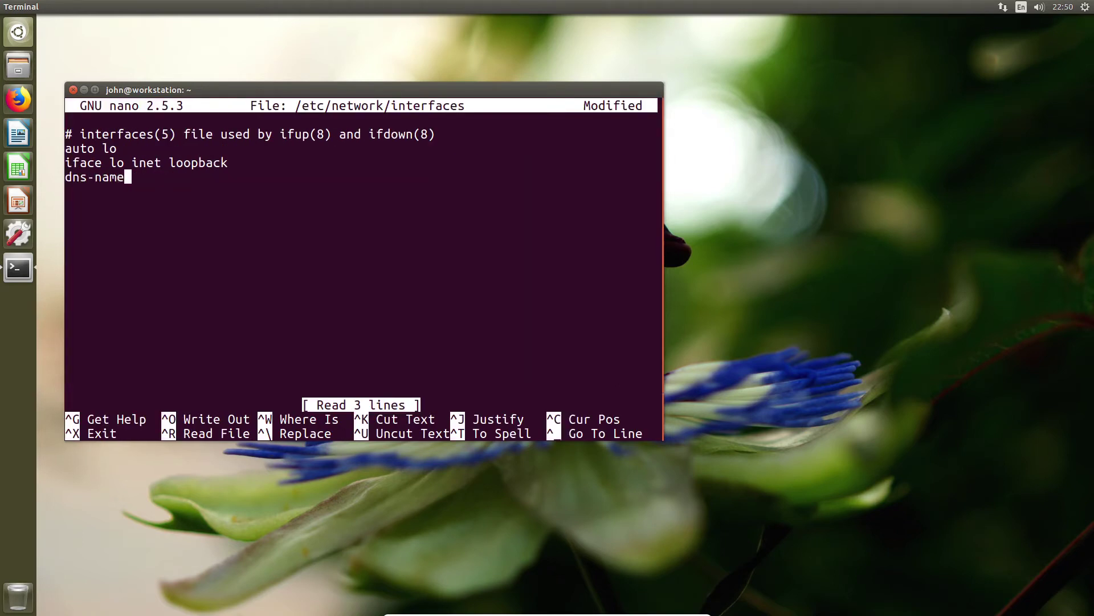
text(servers )
text(172.16.1.10)
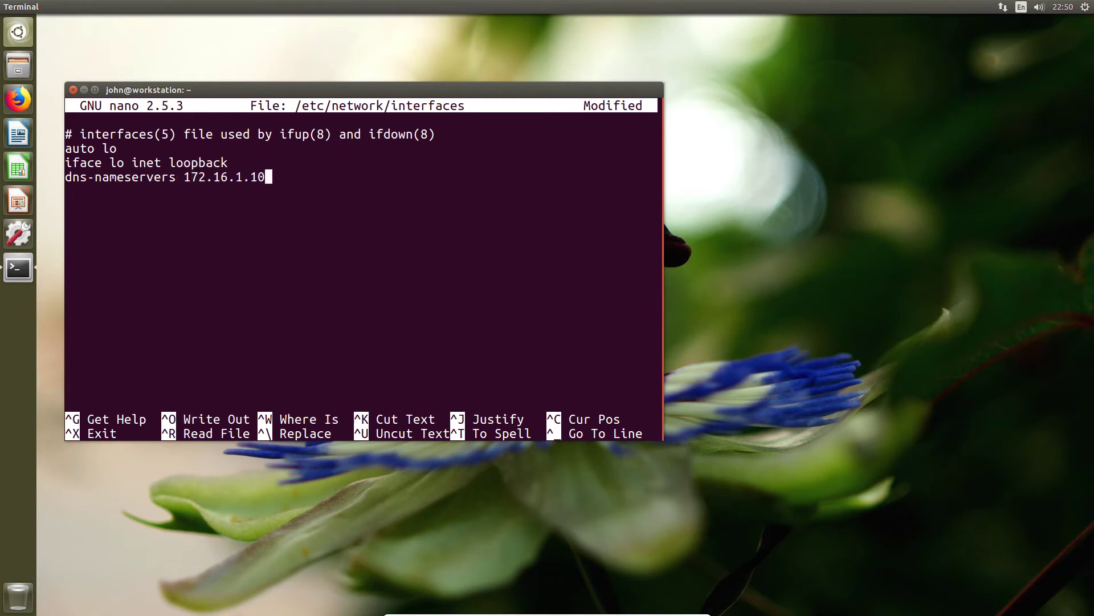
key(ctrl+x)
key(y)
key(Return)
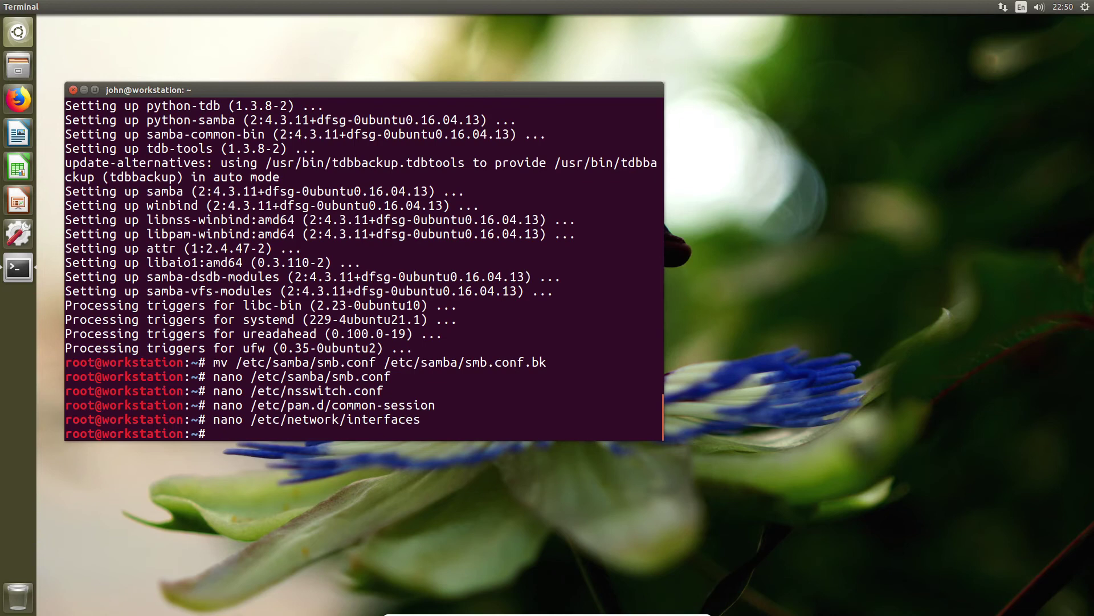
text(sys)
text(temc)
text(tl restart)
text( networking)
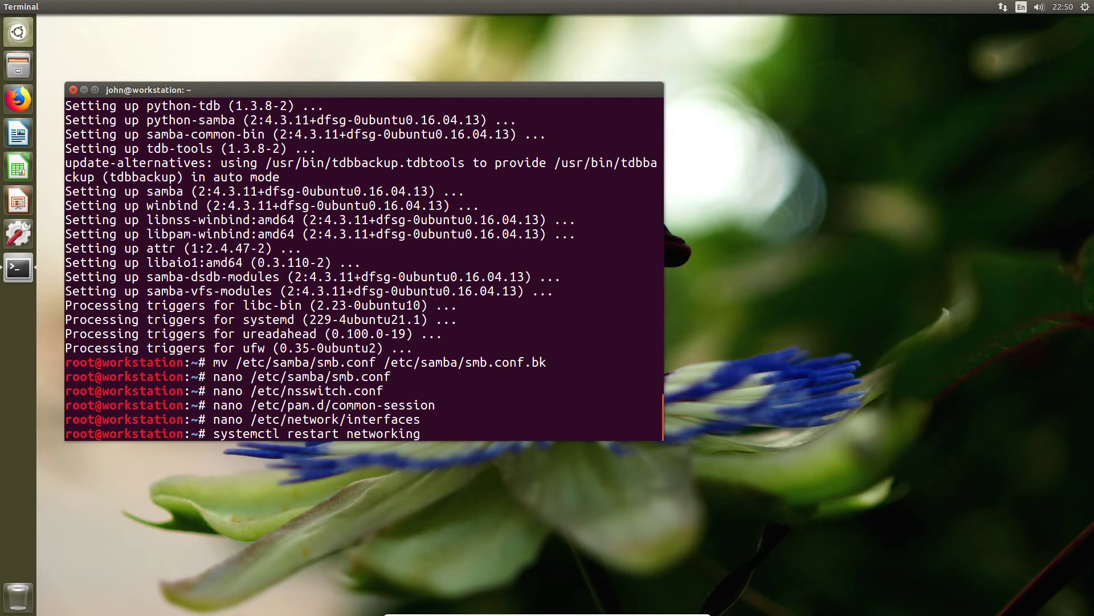
key(Return)
text(clear)
- Clear the screen and run net ads join -U Administrator with the Administrator password
key(Return)
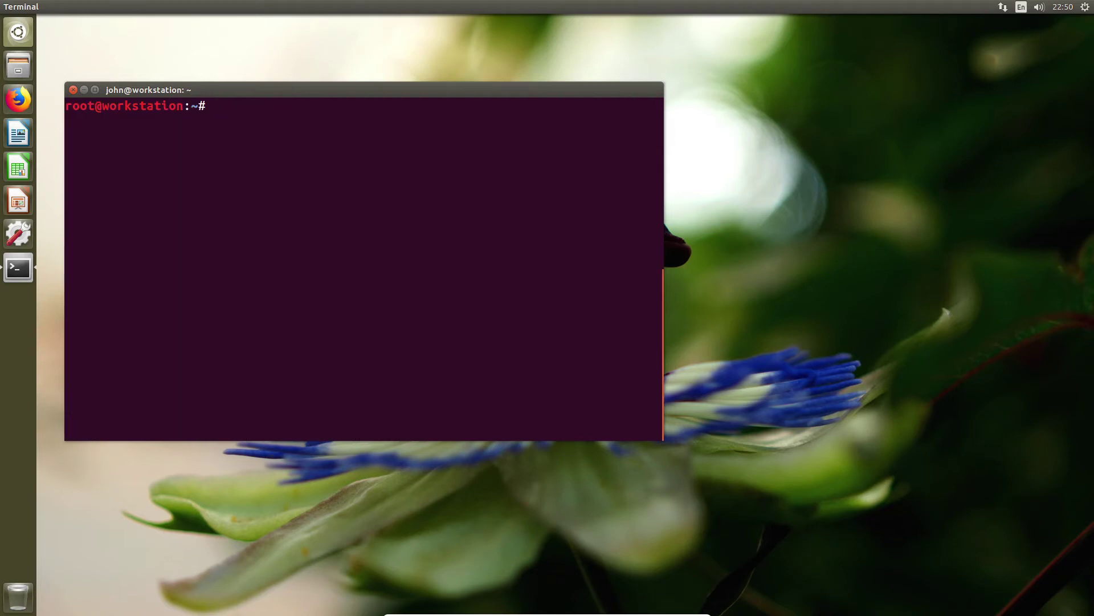
text(net )
text(ads join)
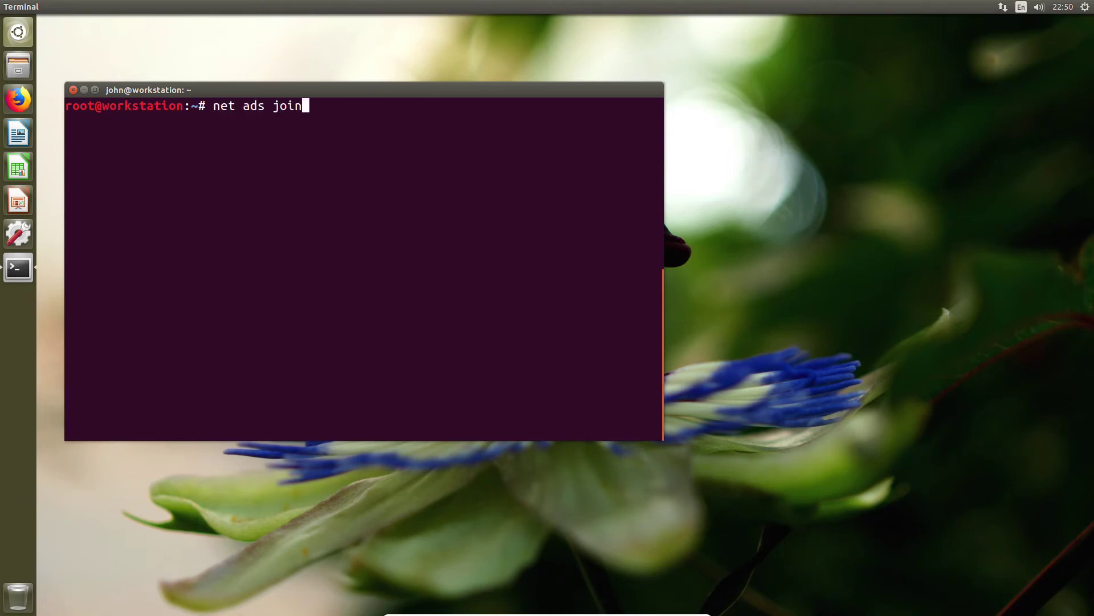
text( -)
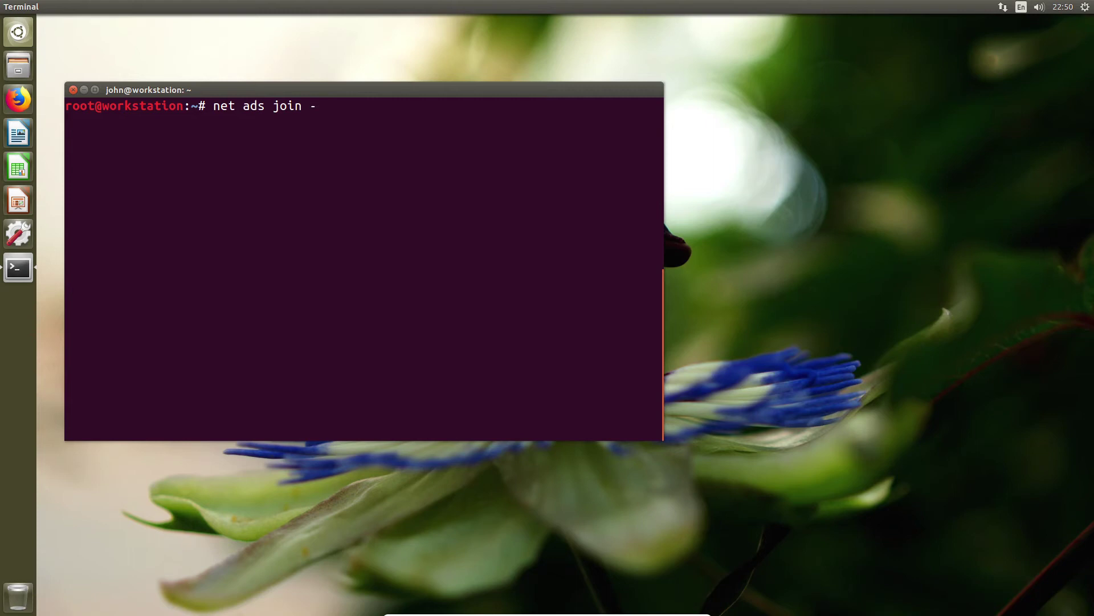
text(U Adminis)
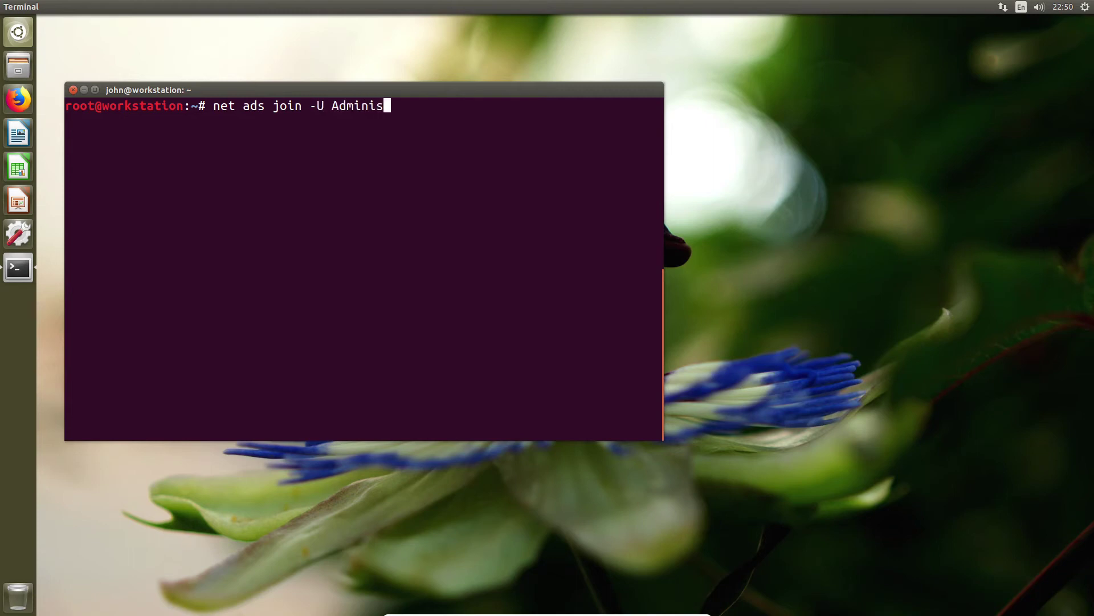
text(trator)
key(BackSpace)
key(BackSpace)
key(BackSpace)
key(BackSpace)
text(Administrator)
key(Return)
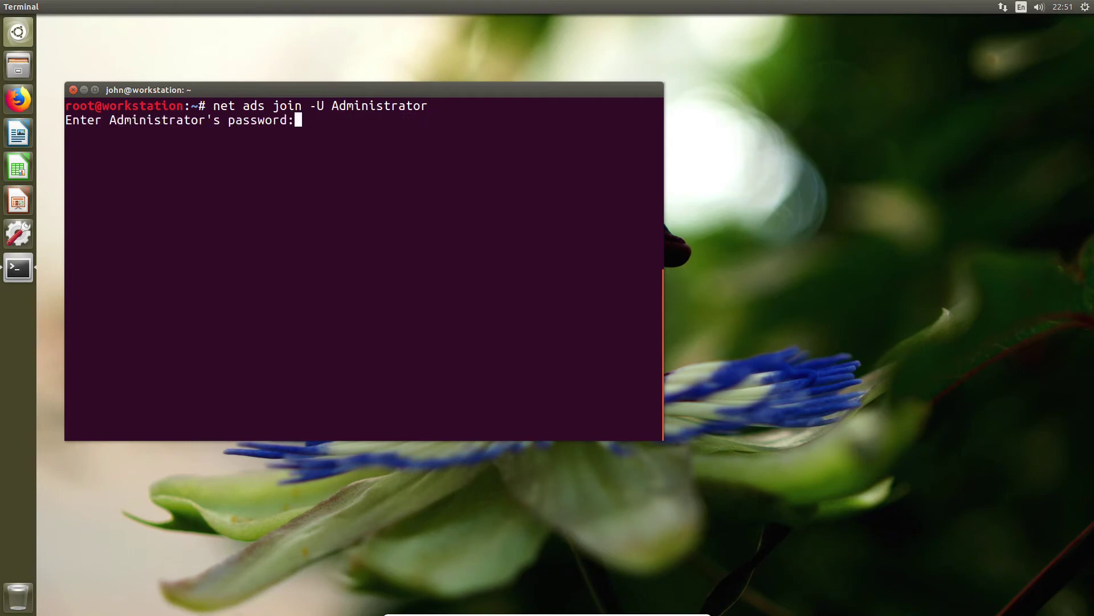
key(Return)
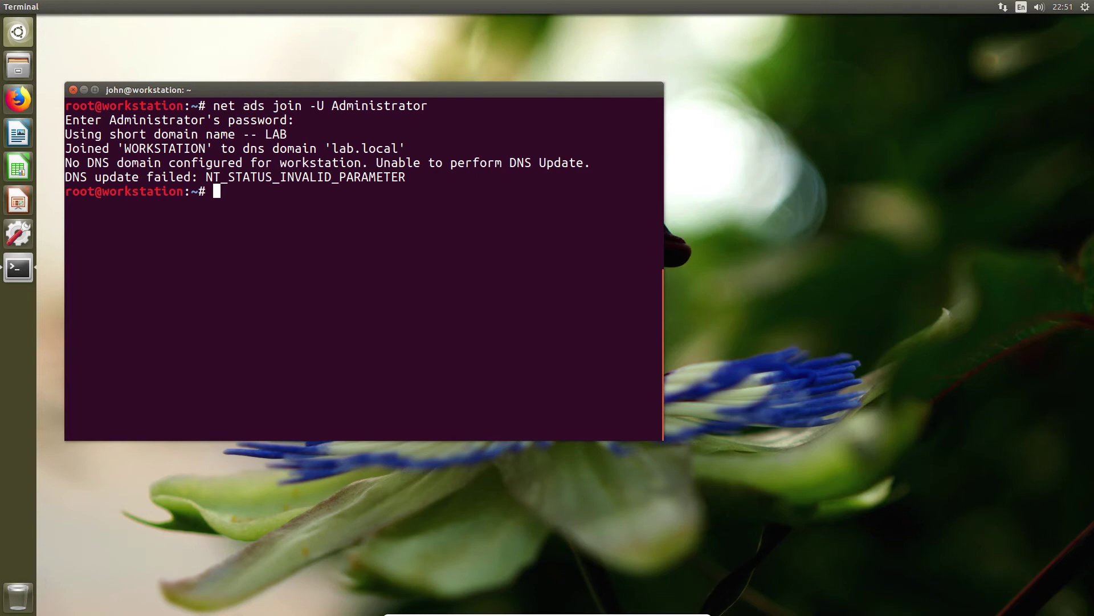
text(system)
text(ctl )
text(restart win)
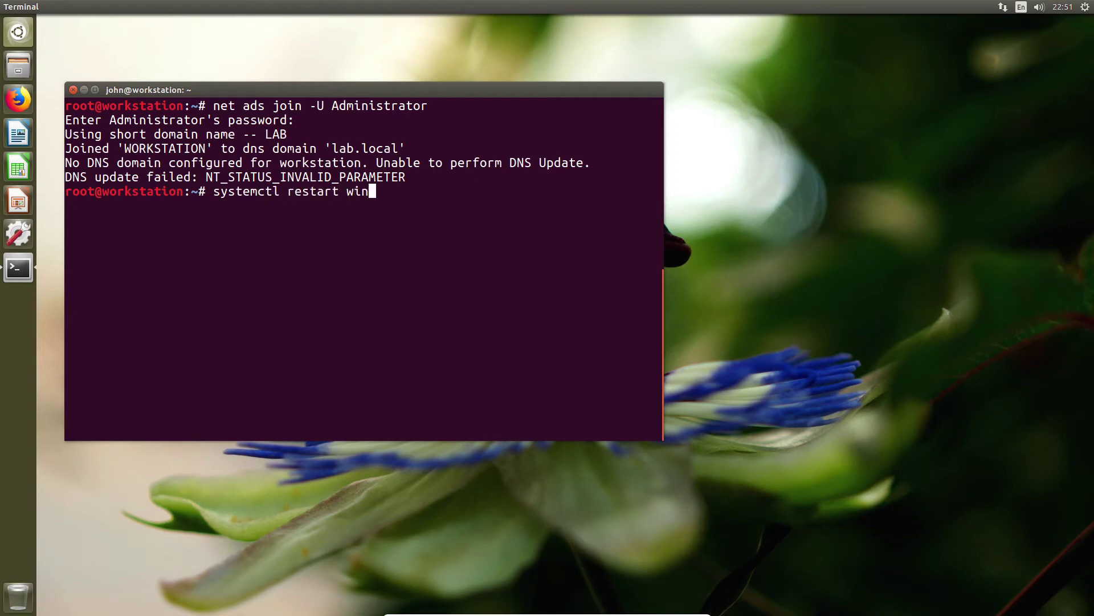
- Run systemctl restart for winbind, smbd and nmbd, then clear the screen
key(Tab)
text(bt)
key(BackSpace)
key(BackSpace)
key(BackSpace)
key(BackSpace)
key(BackSpace)
key(BackSpace)
key(Return)
key(Up)
key(BackSpace)
key(BackSpace)
key(BackSpace)
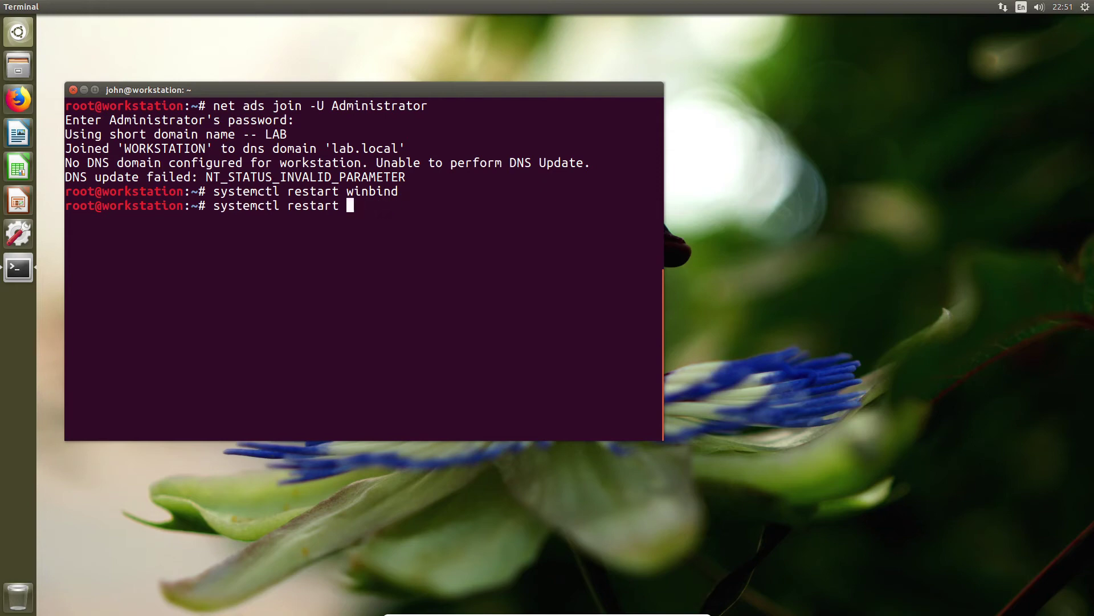
text(smbd)
key(BackSpace)
text(db)
key(BackSpace)
text(bd)
key(Return)
key(Up)
key(BackSpace)
key(BackSpace)
key(BackSpace)
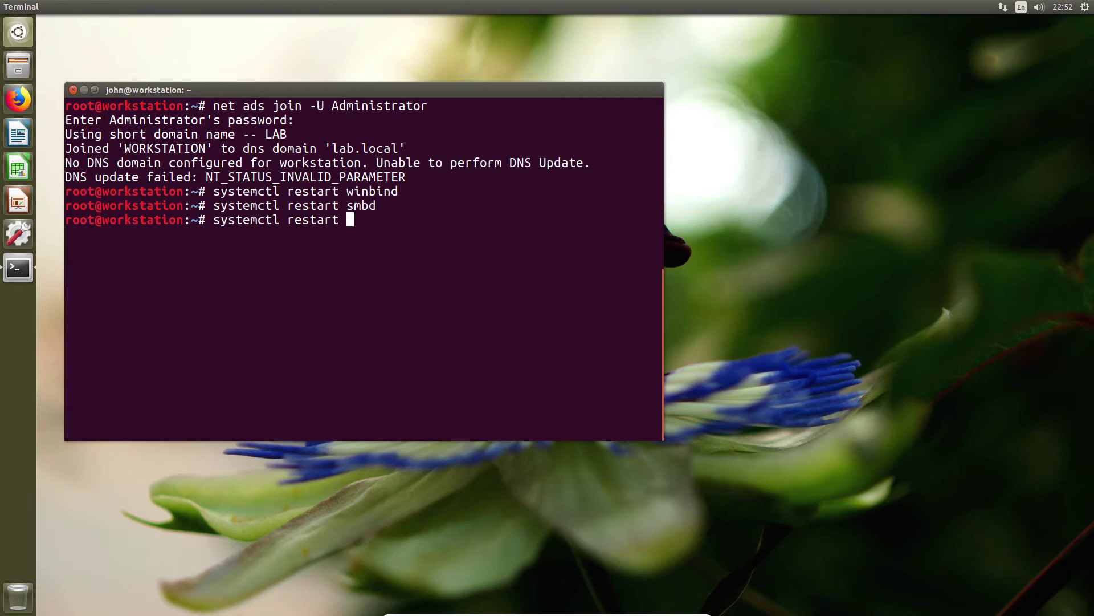
text(nmbd)
key(Return)
text(clear)
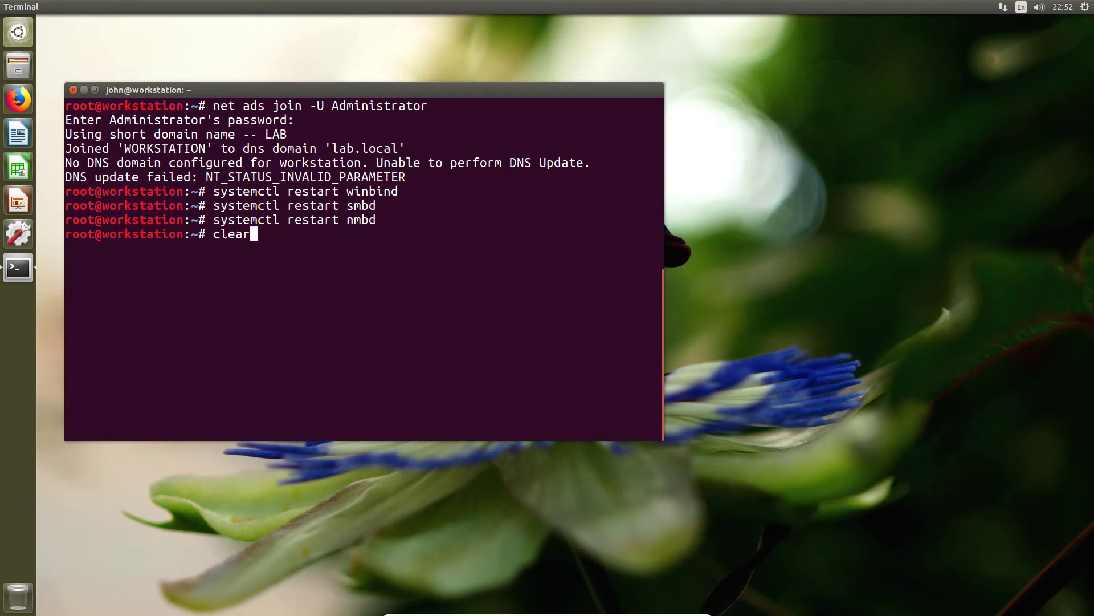
key(Return)
text(wb)
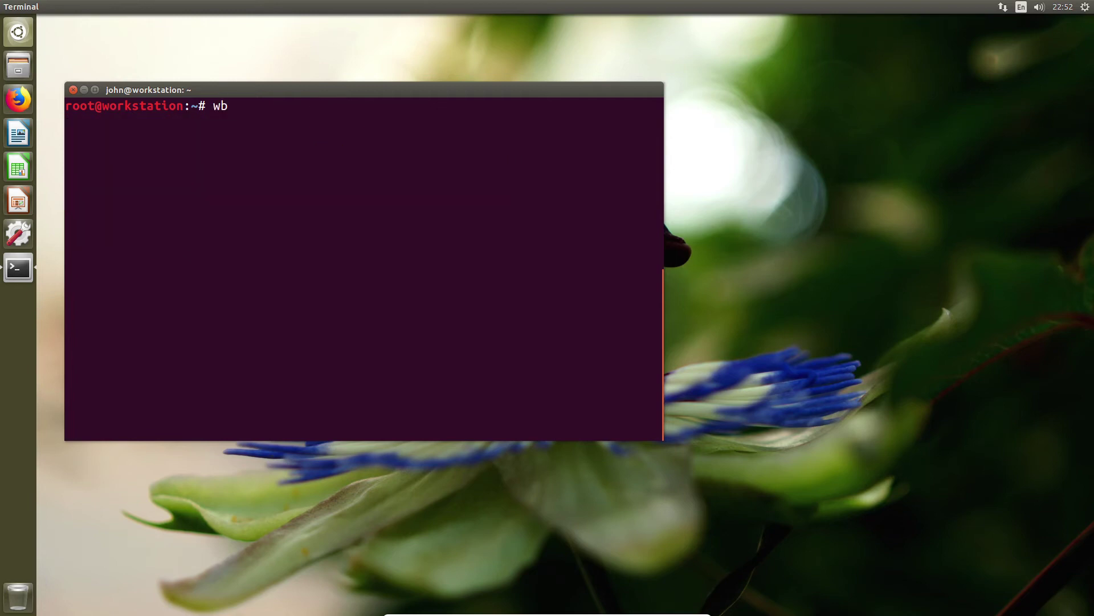
text(info -u)
key(Return)
key(Up)
key(BackSpace)
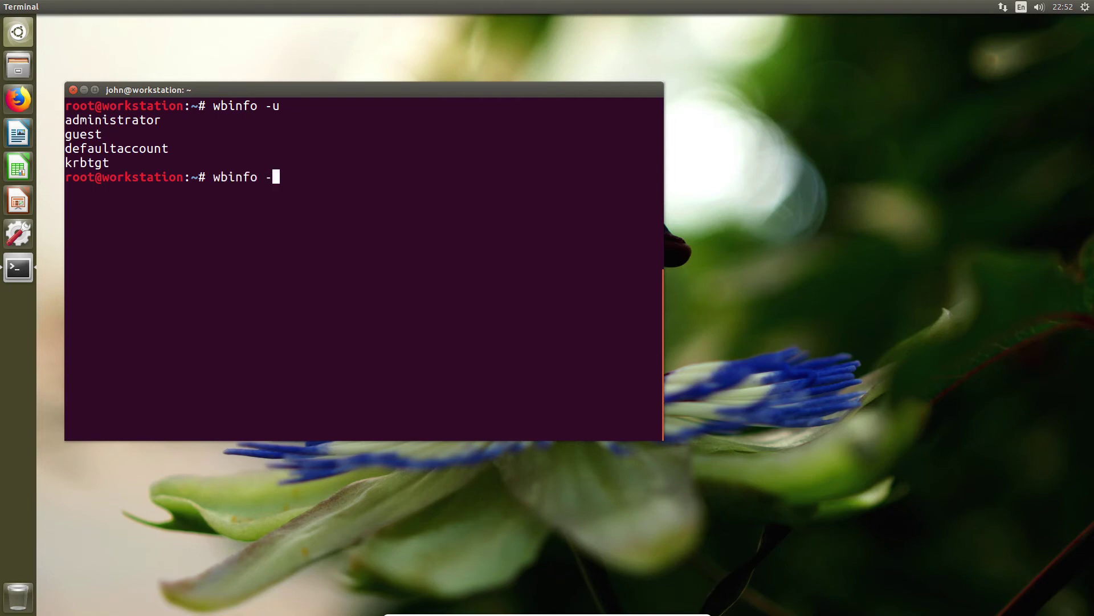
text(g)
key(Return)
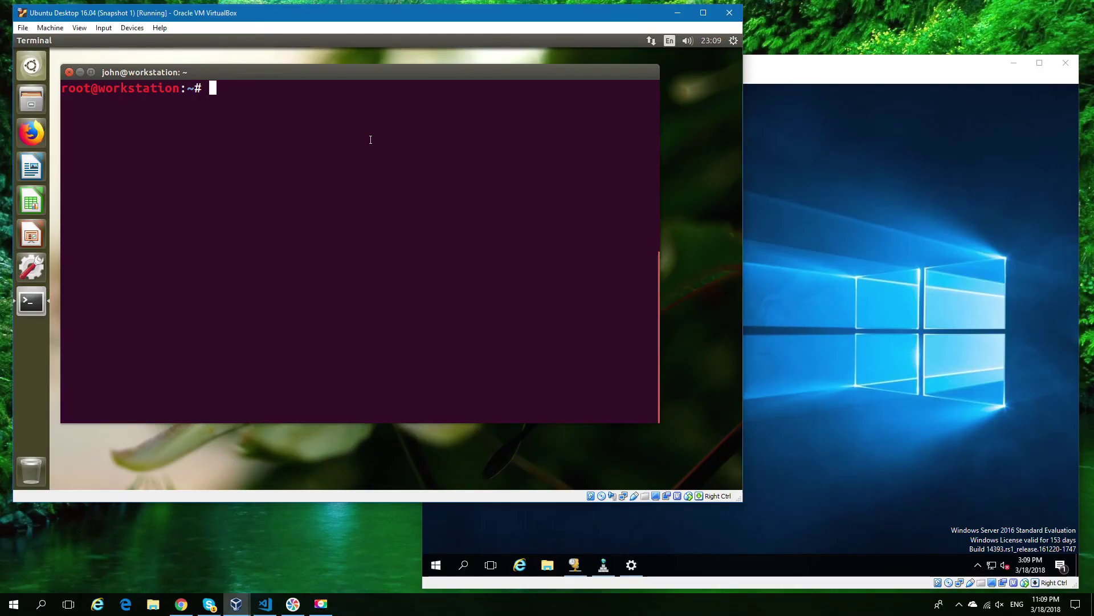
text(nano /etc)
text(/sm)
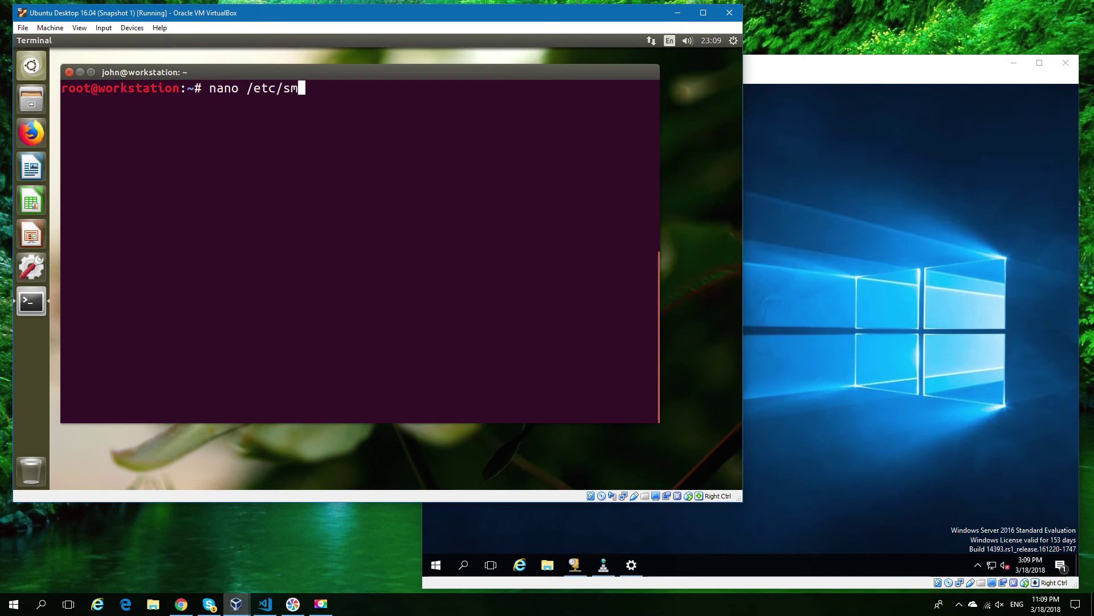
- Open /etc/samba/smb.conf in nano
key(BackSpace)
text(am)
key(Tab)
text(smb)
key(Tab)
key(Return)
- Paste the [Marketing] share block for /sharing/marketing/ at the end and exit nano
key(Down)
key(Down)
key(Down)
key(Down)
key(Down)
key(Return)
key(Return)
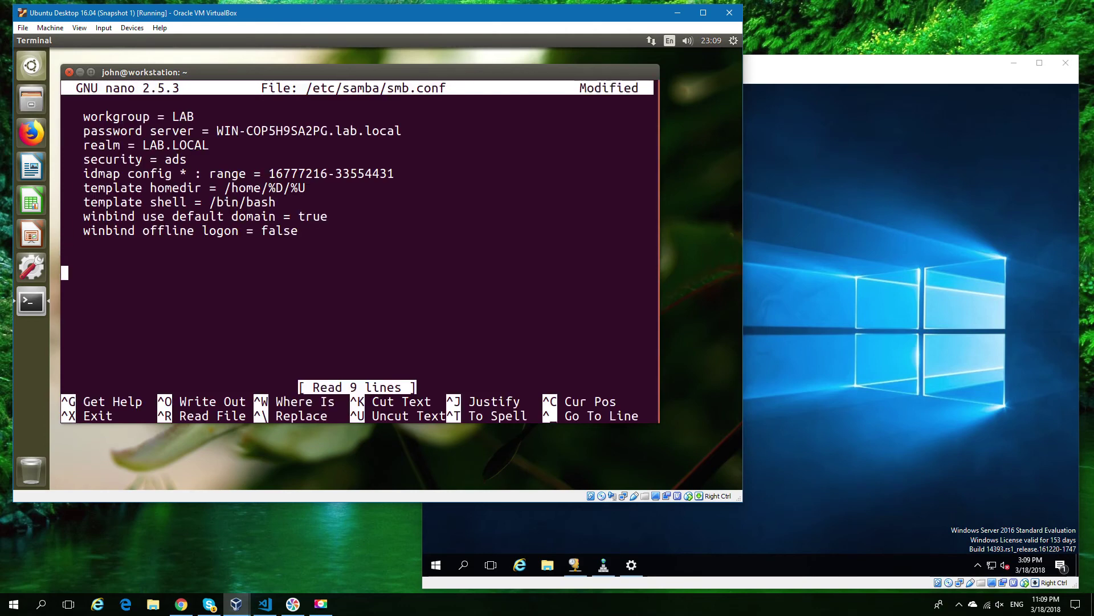
right_click(248, 301)
click(295, 337)
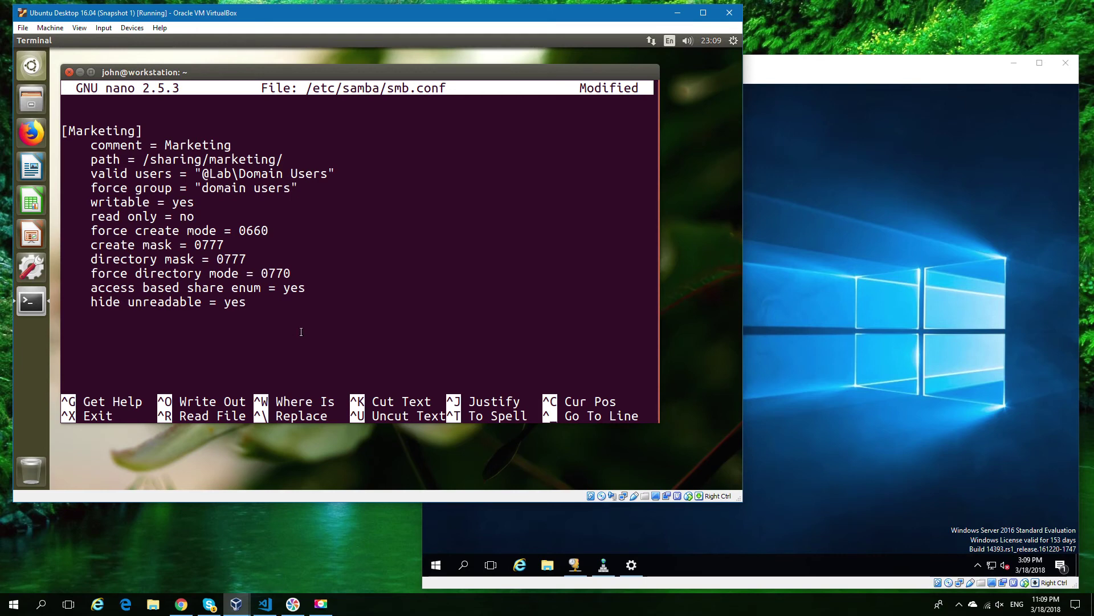
key(Up)
key(Up)
key(Up)
key(Up)
key(Up)
key(Up)
key(Up)
key(Up)
key(Up)
key(Up)
key(Up)
key(Down)
key(Down)
key(Down)
key(Down)
key(Down)
key(Down)
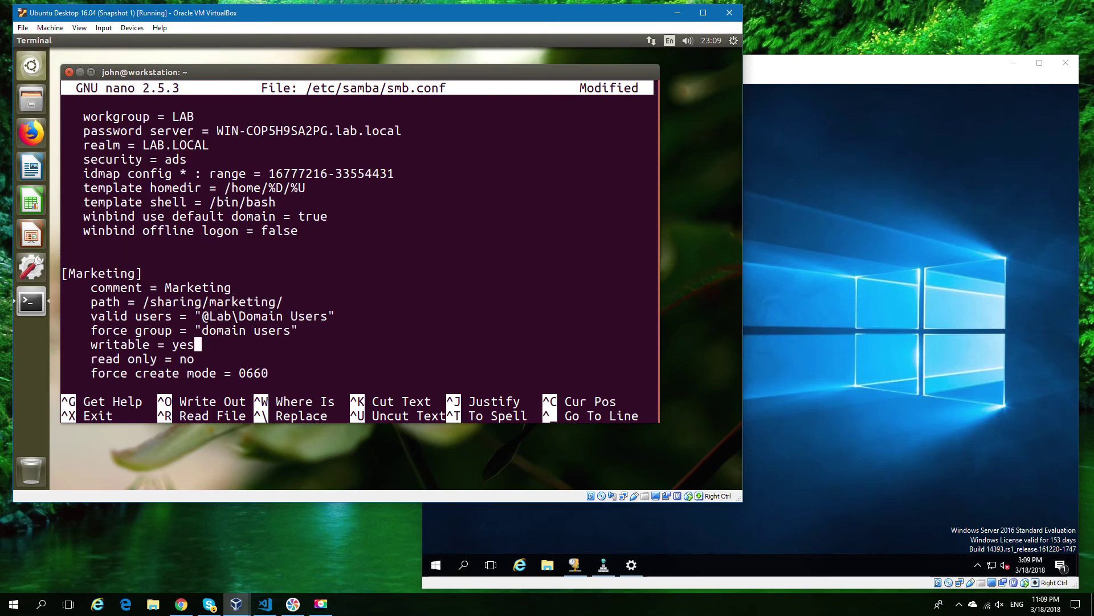
key(Down)
key(Down)
key(Down)
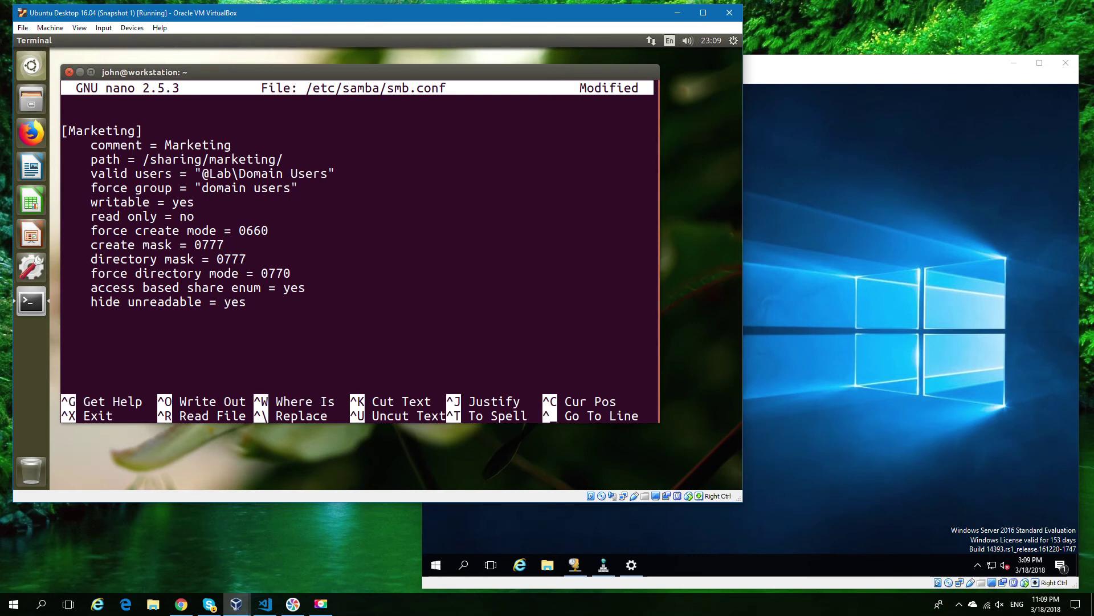
key(Control_R)
click(546, 76)
key(ctrl+x)
- Save smb.conf and restart Samba with /etc/init.d/smbd restart
key(y)
key(Return)
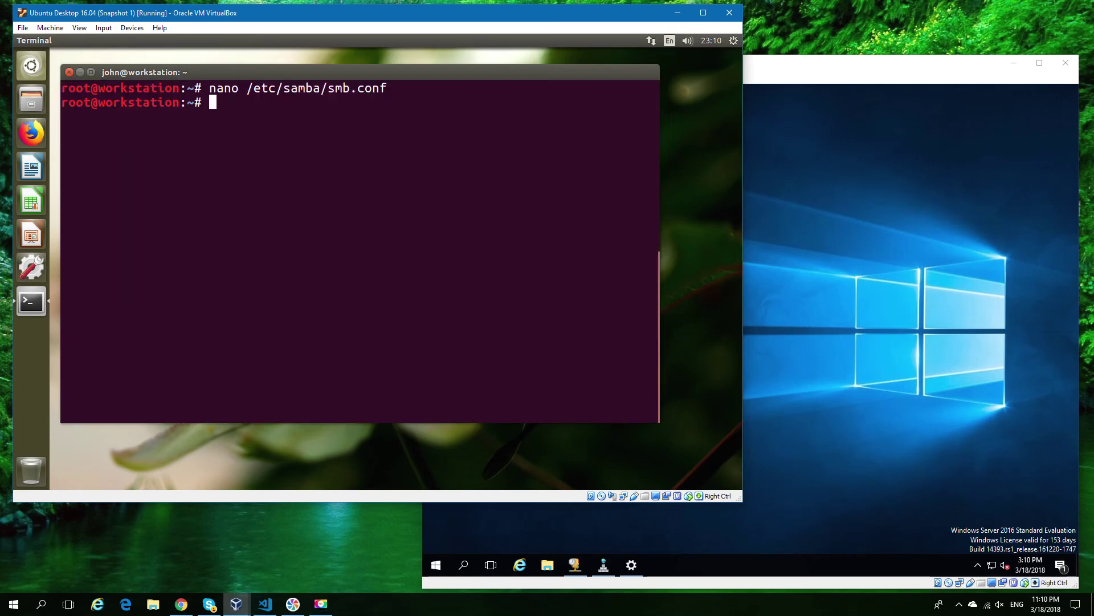
key(alt+Tab)
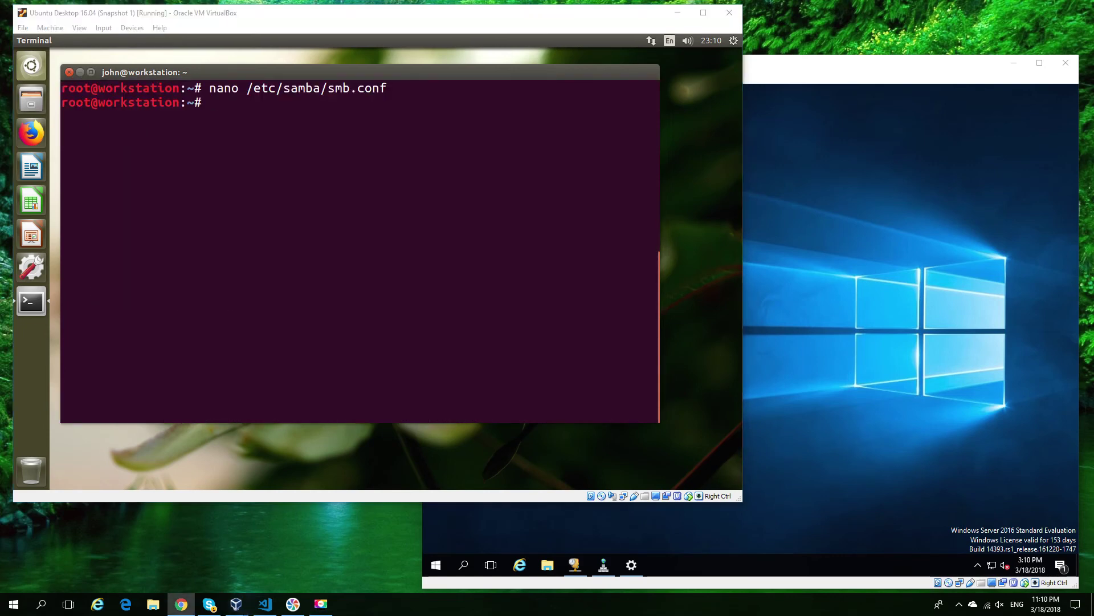
click(591, 316)
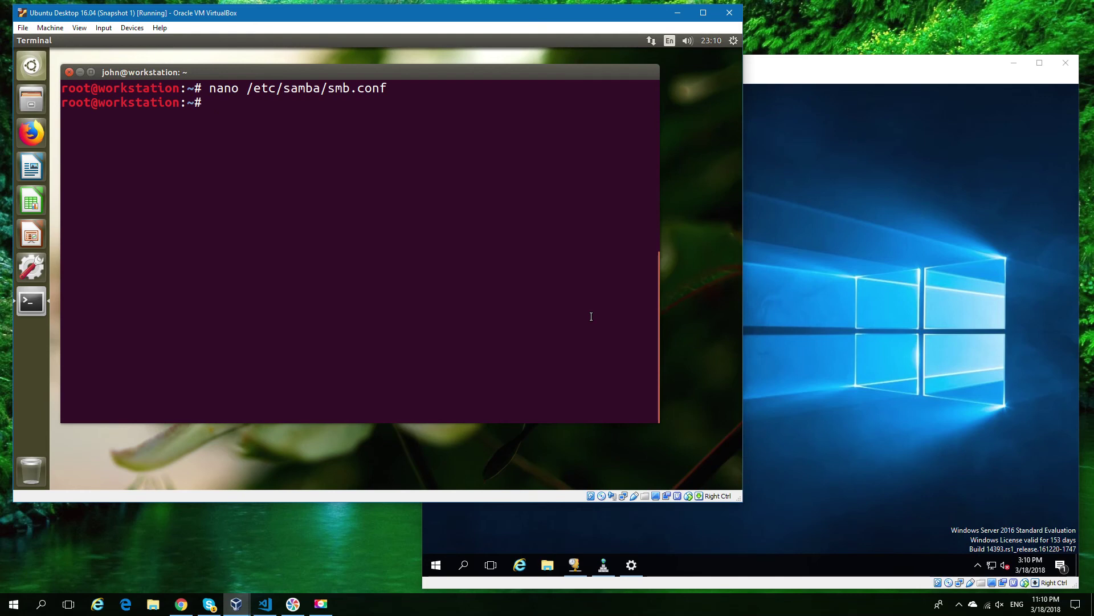
text(/etc)
text(/in)
text(it.)
text(d)
text(smbd)
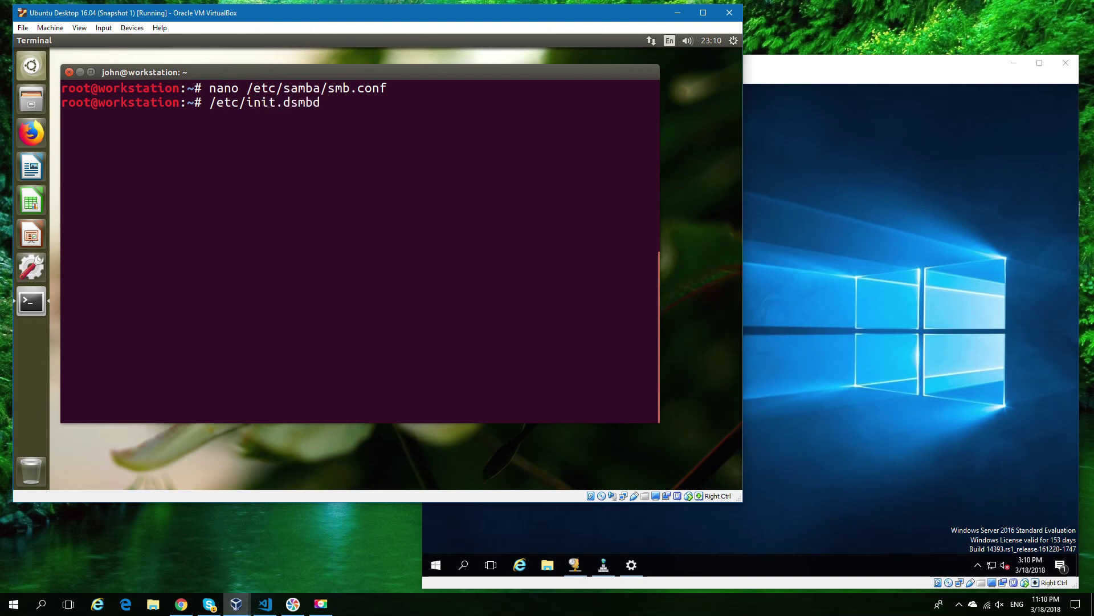
key(Left)
key(Left)
key(Left)
text(/)
key(End)
text(restart)
key(Return)
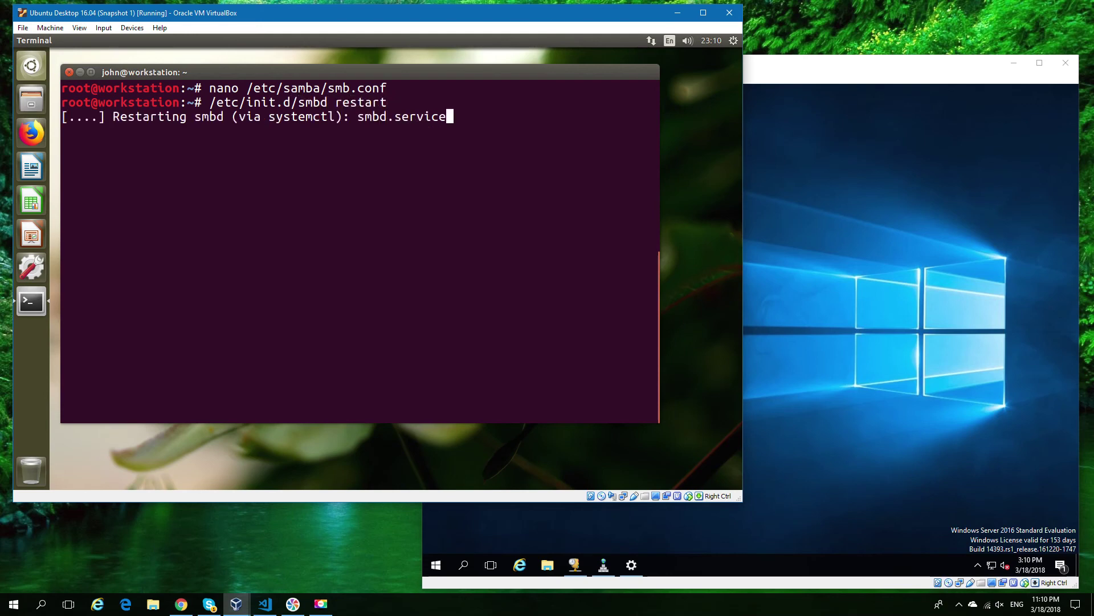
- Open the Marketing share at \\172.16.1.50 in Windows File Explorer
click(752, 360)
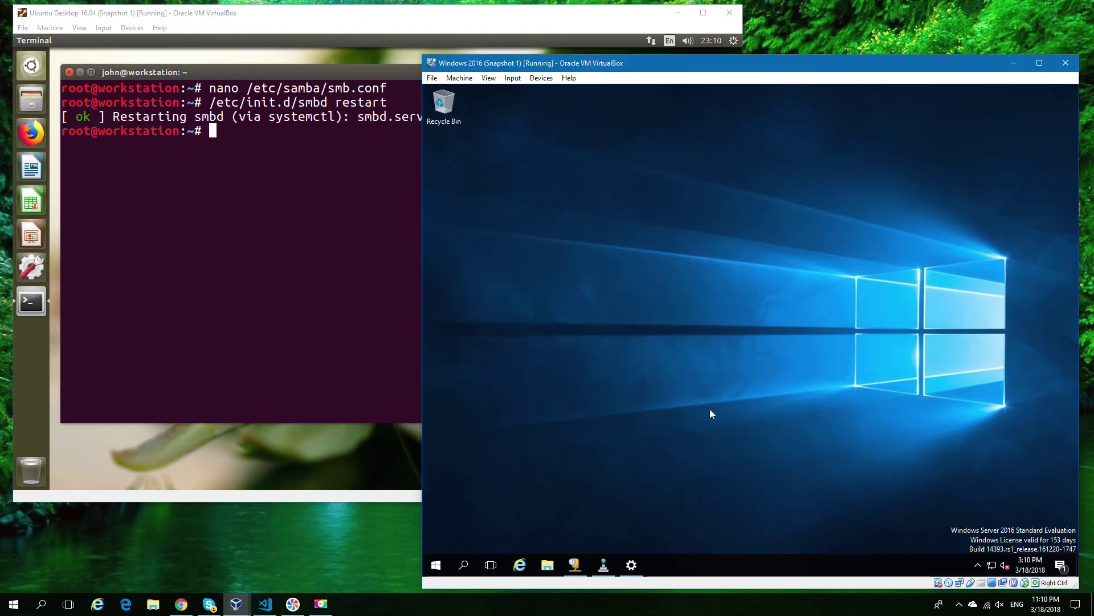
click(555, 564)
click(725, 274)
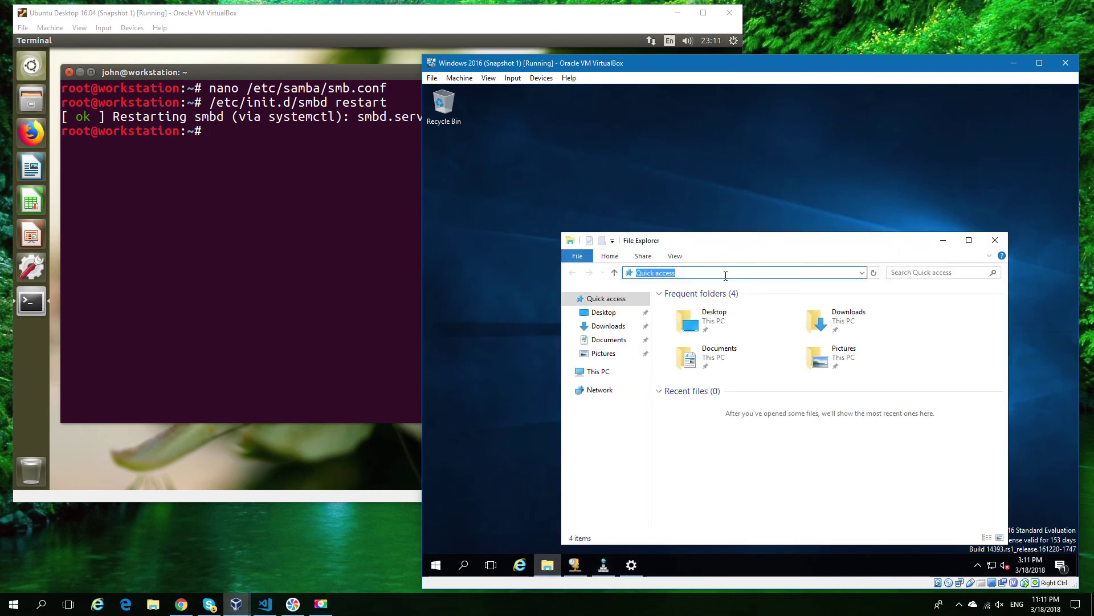
text(\172.16.1.50)
key(Return)
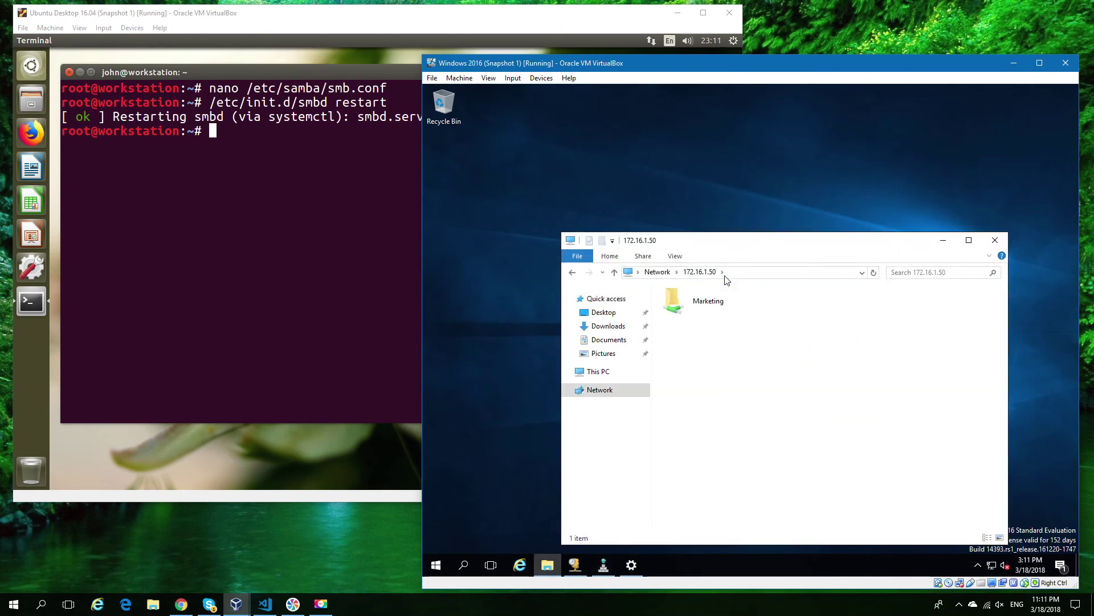
double_click(701, 304)
drag(742, 242, 649, 185)
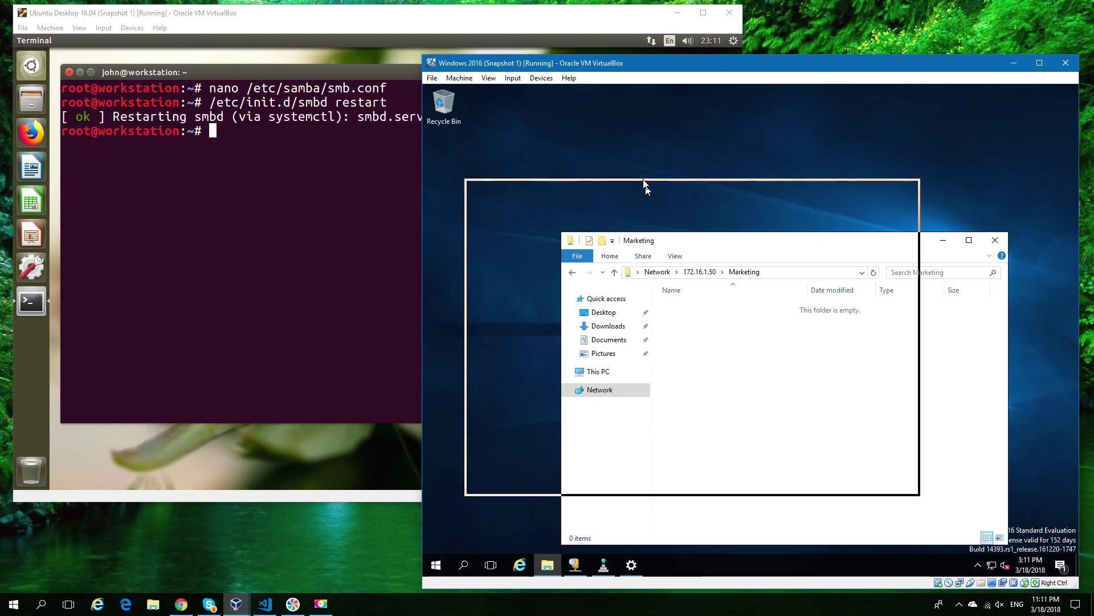
- Create a folder named 'My folder' in Marketing and view its Security permissions
right_click(625, 268)
mouse_move(652, 377)
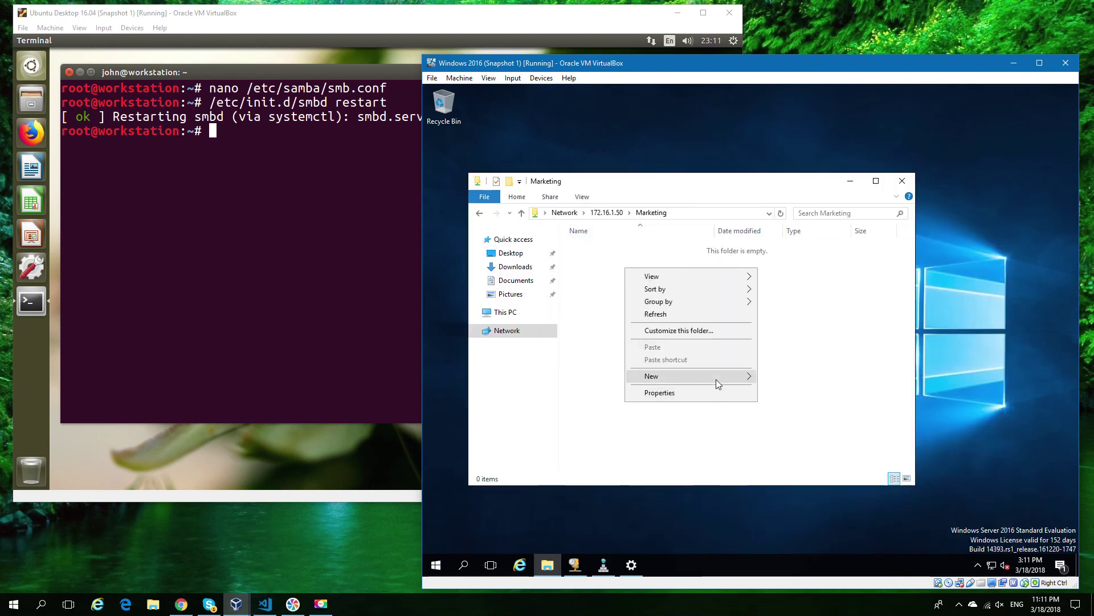
click(802, 378)
text(My )
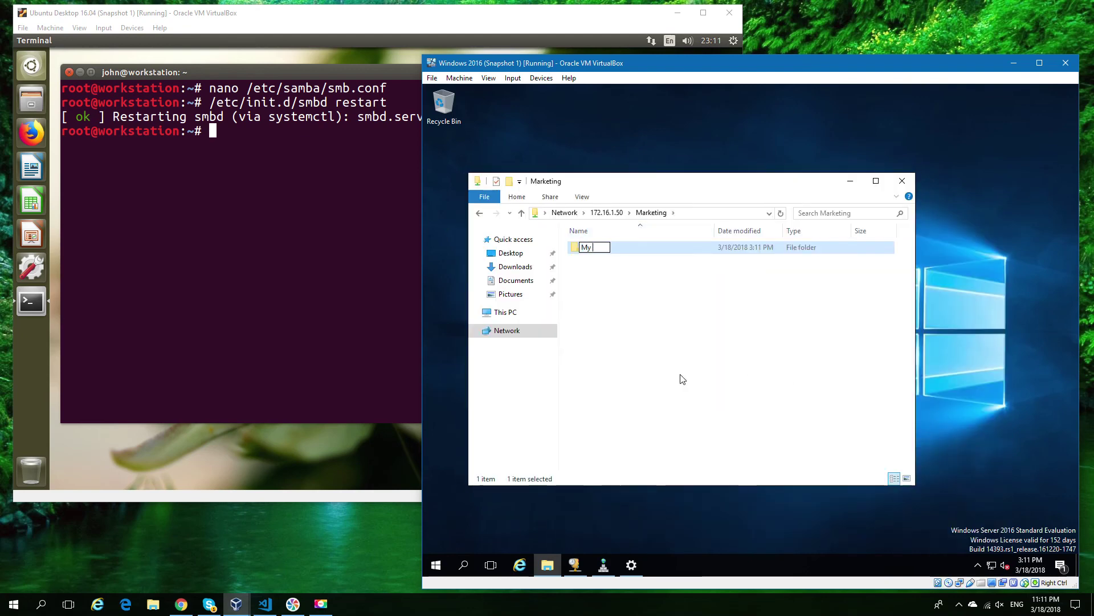
text(folder)
key(Return)
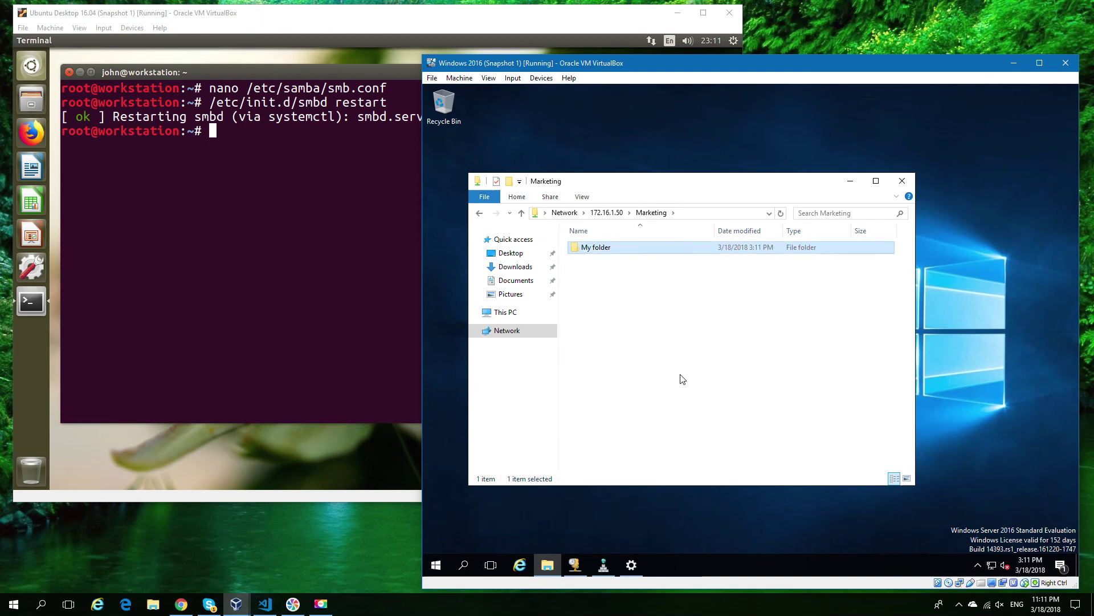
right_click(611, 253)
click(664, 429)
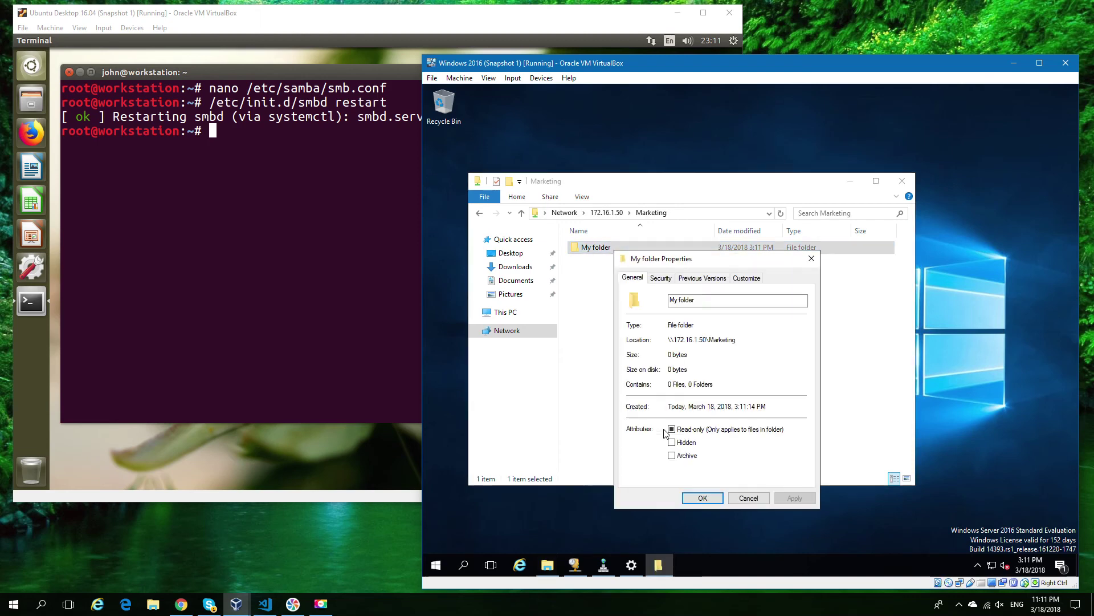
click(663, 279)
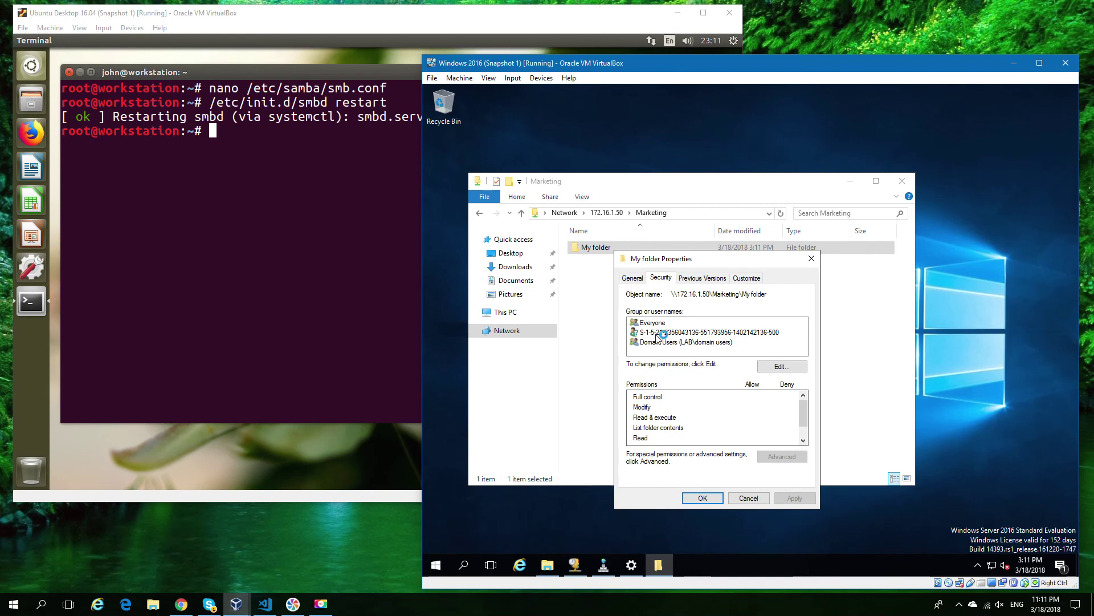
click(344, 47)
click(31, 101)
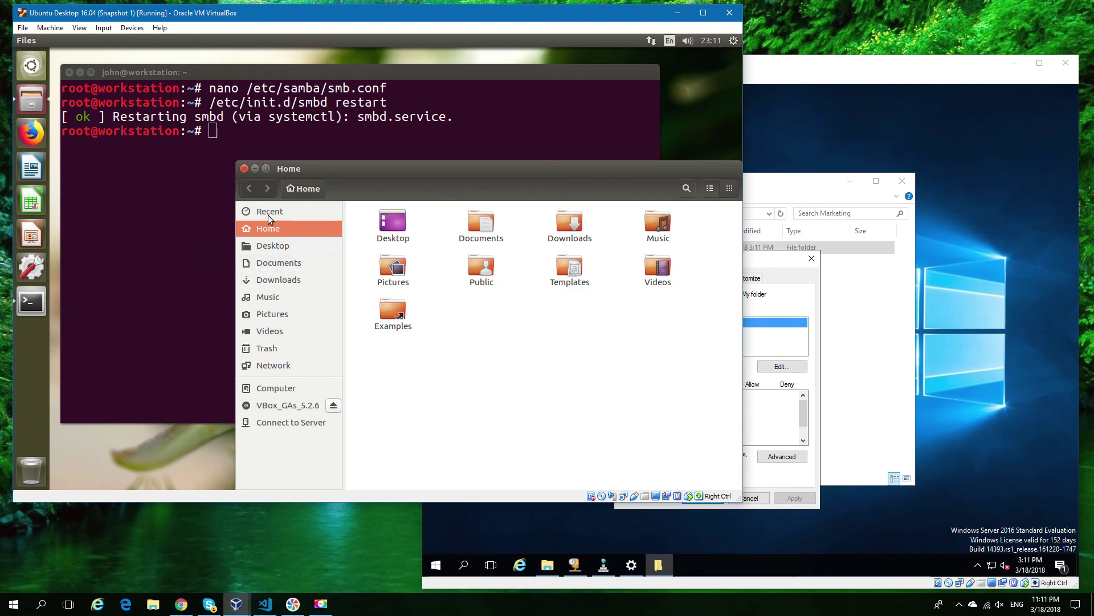
- Check /sharing permissions in Files: root-owned, domain users may create and delete files
click(295, 387)
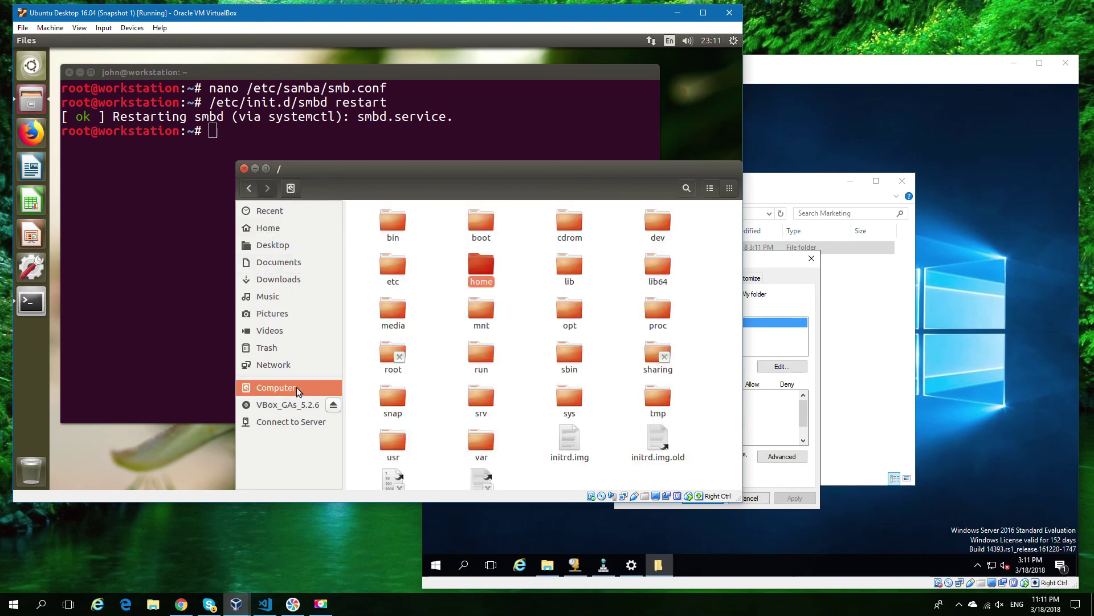
double_click(667, 369)
click(624, 376)
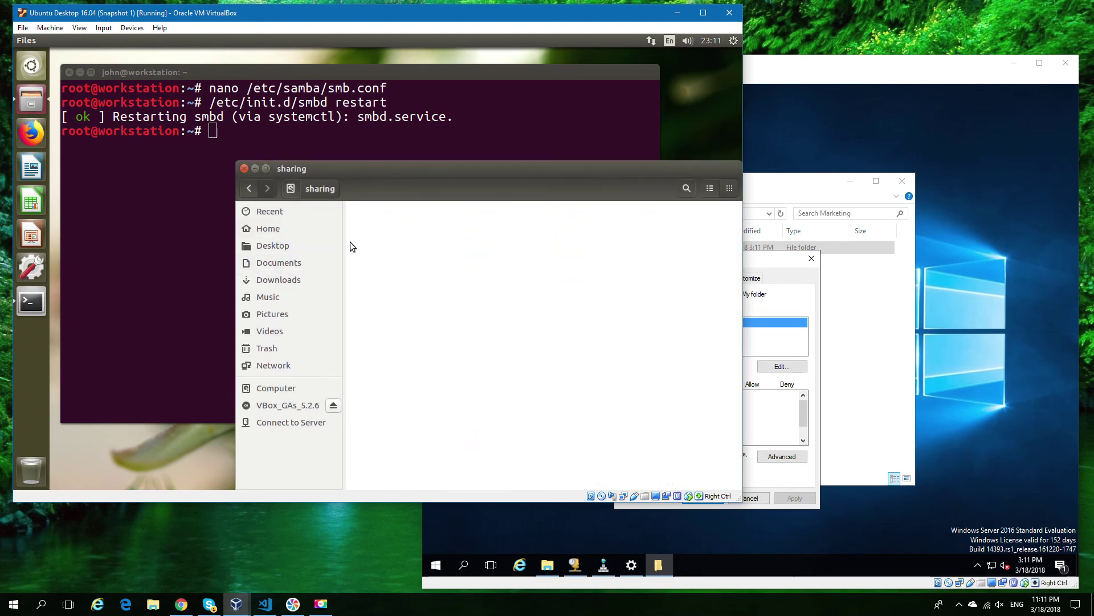
click(294, 189)
right_click(655, 361)
click(606, 354)
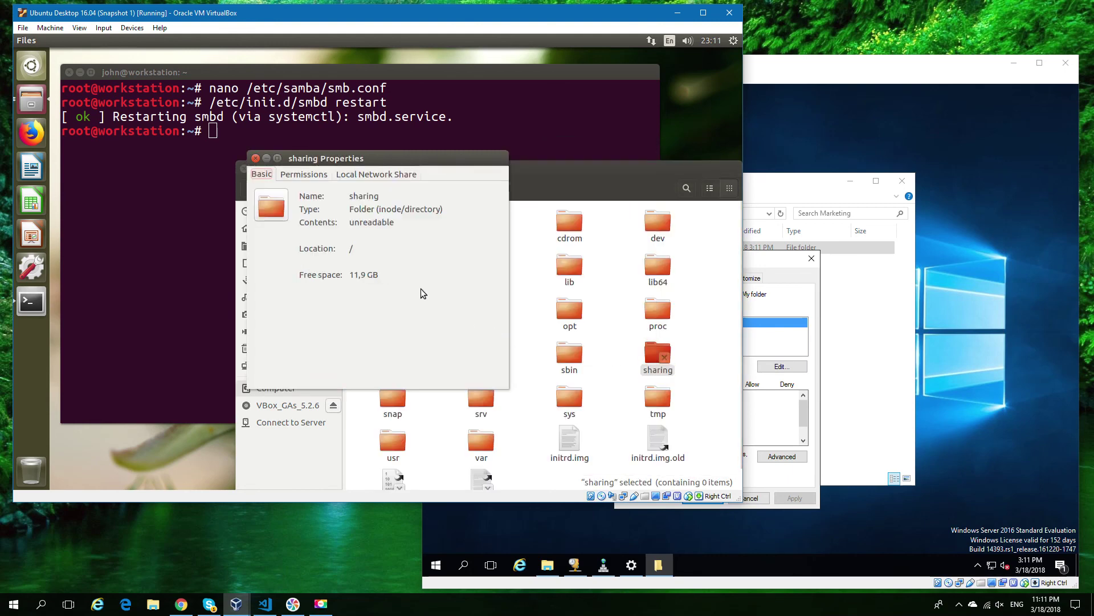
click(303, 175)
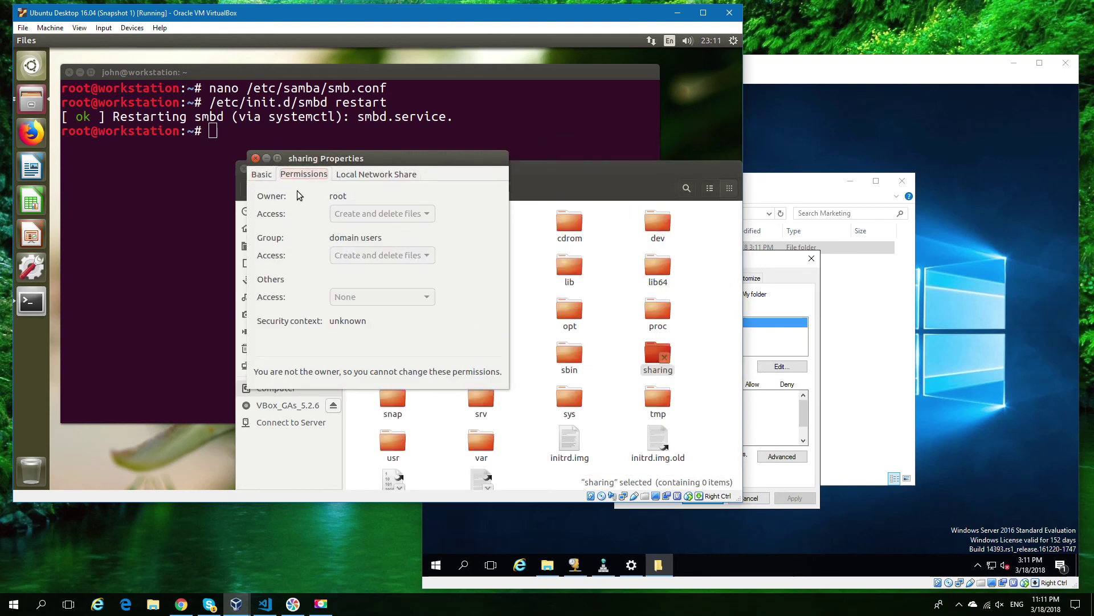
click(256, 158)
- Change into /sharing/marketing/My folder using Tab completion and list its empty contents
click(297, 77)
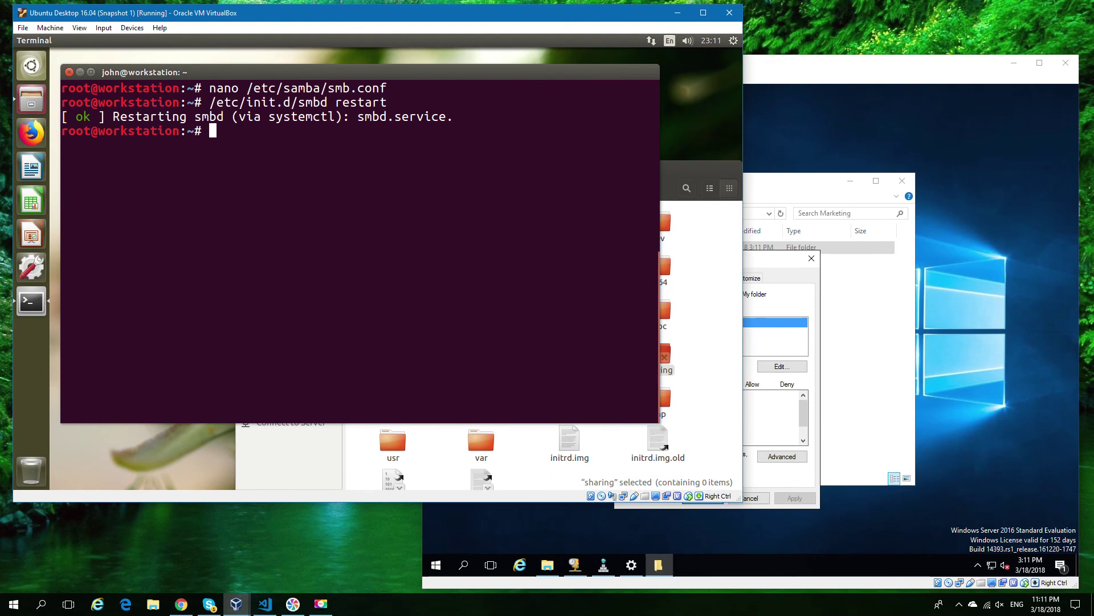
text(cd /sh)
key(Tab)
key(Tab)
key(Tab)
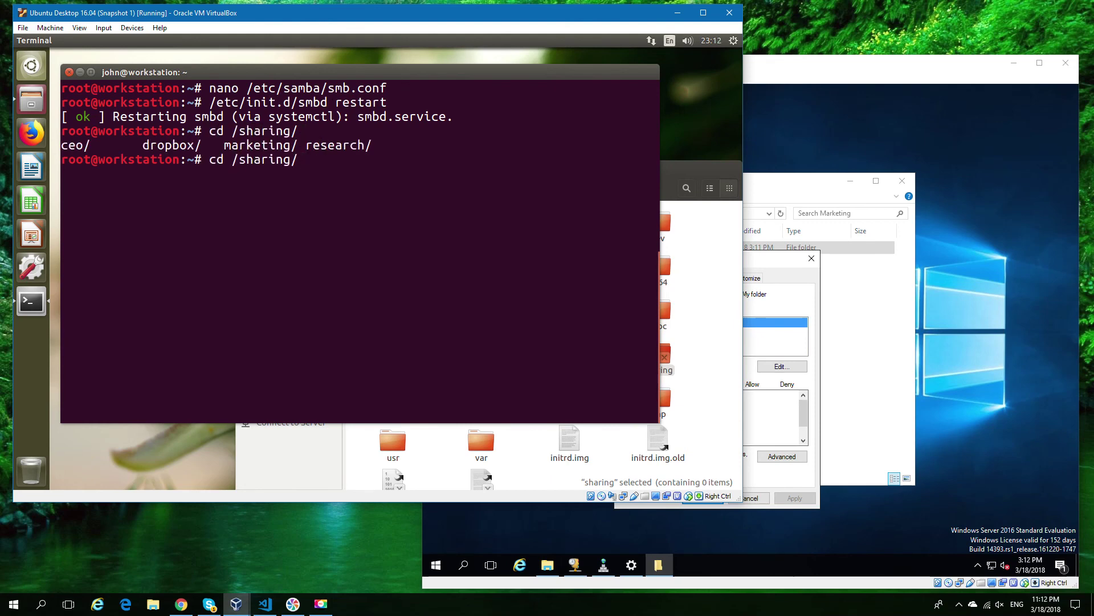
text(m)
key(Tab)
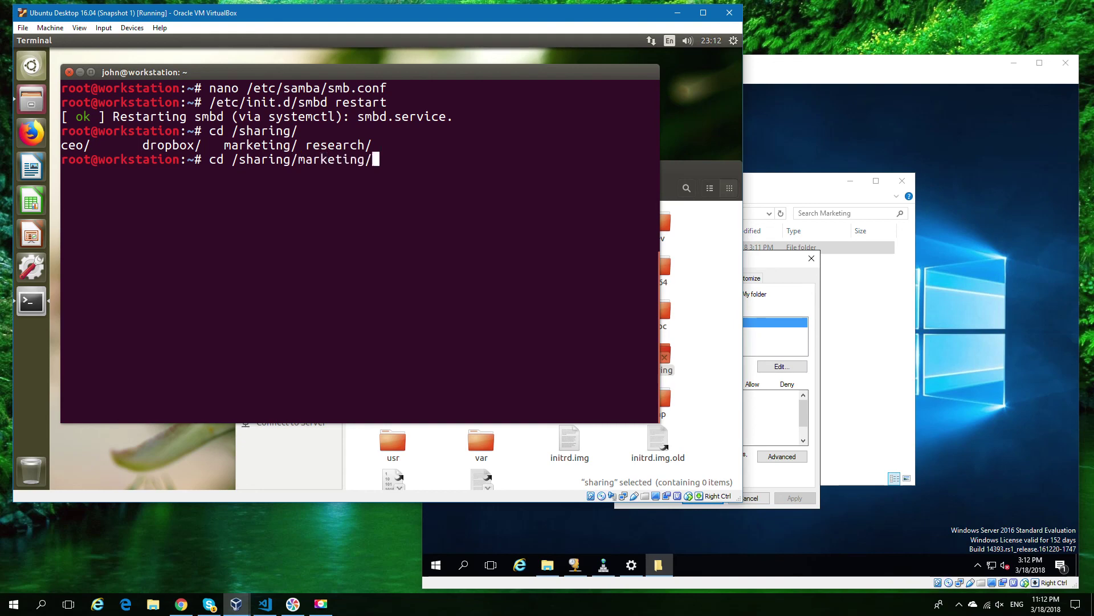
text(M)
key(Tab)
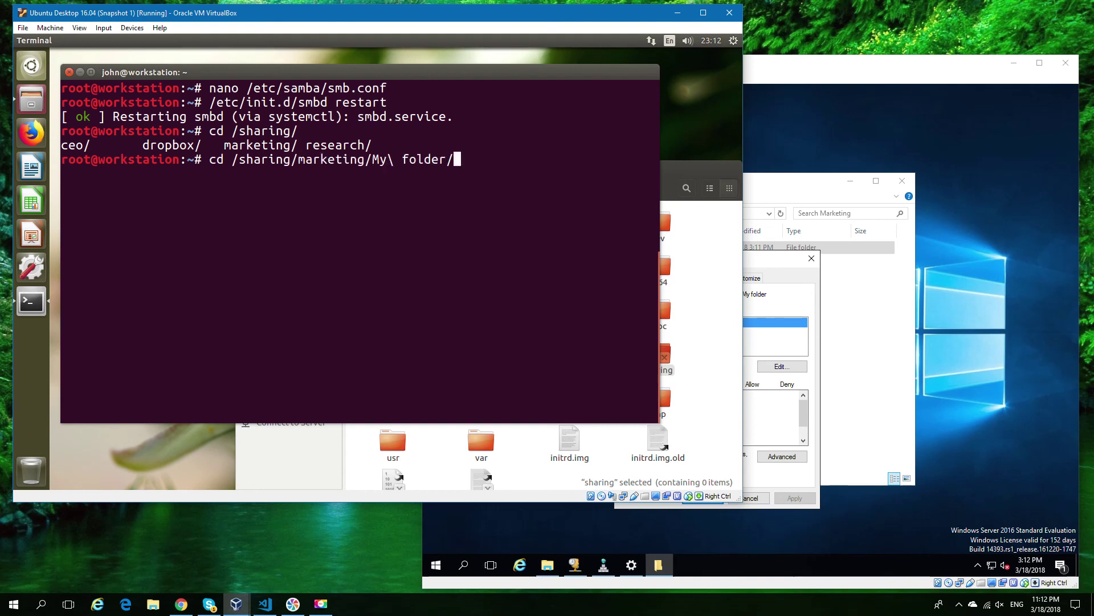
key(Return)
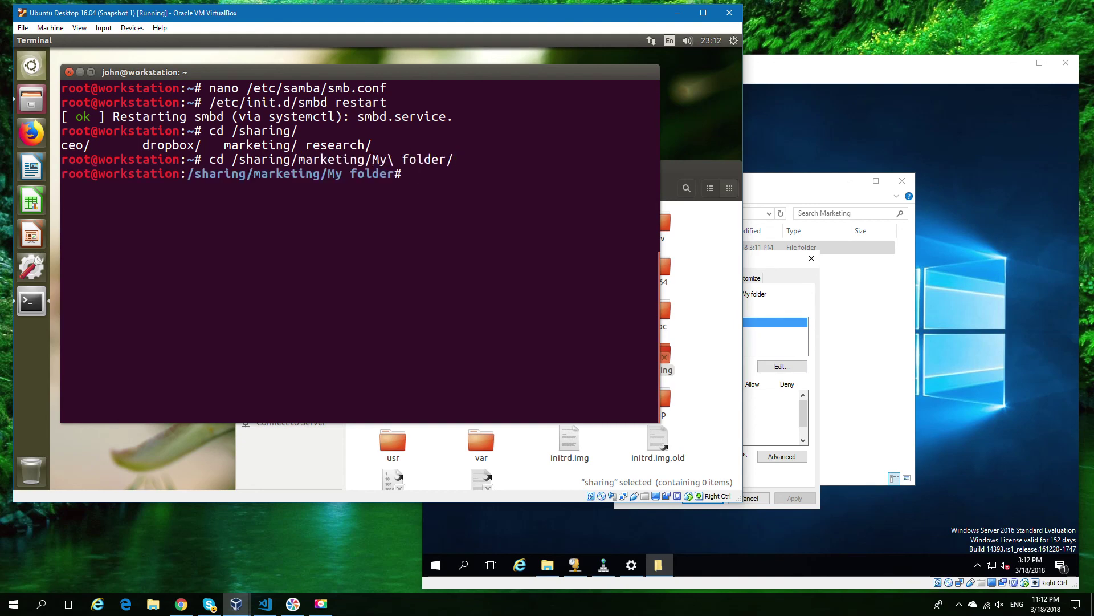
text(ls)
key(Return)
- Create a ReadMe text document in My folder, then confirm Ubuntu's ls shows ReadMe.txt
click(817, 347)
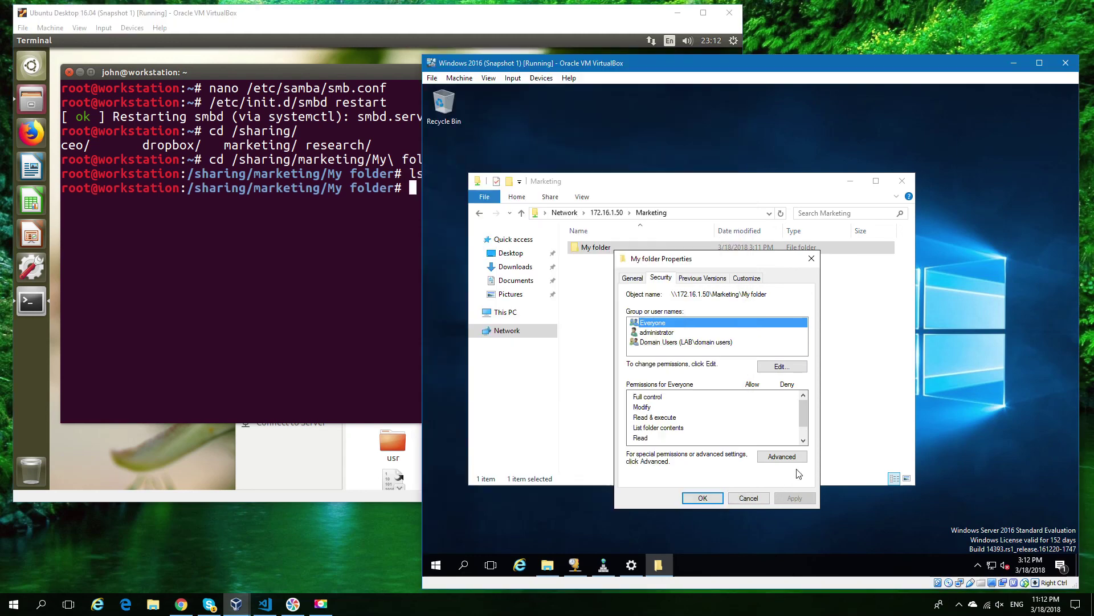
click(749, 498)
double_click(592, 248)
right_click(623, 313)
mouse_move(684, 430)
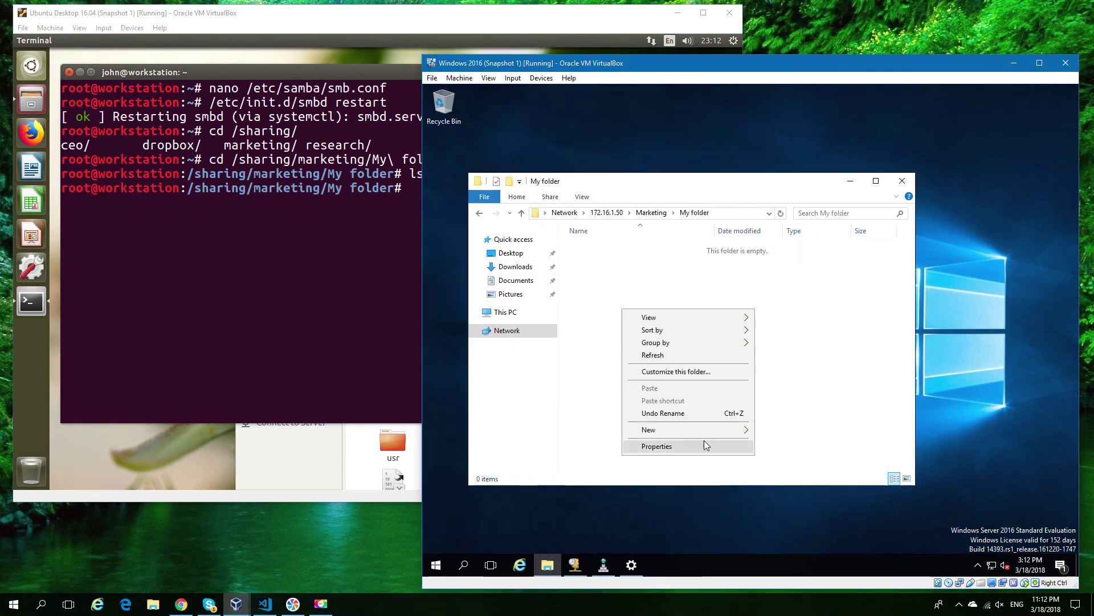
click(801, 497)
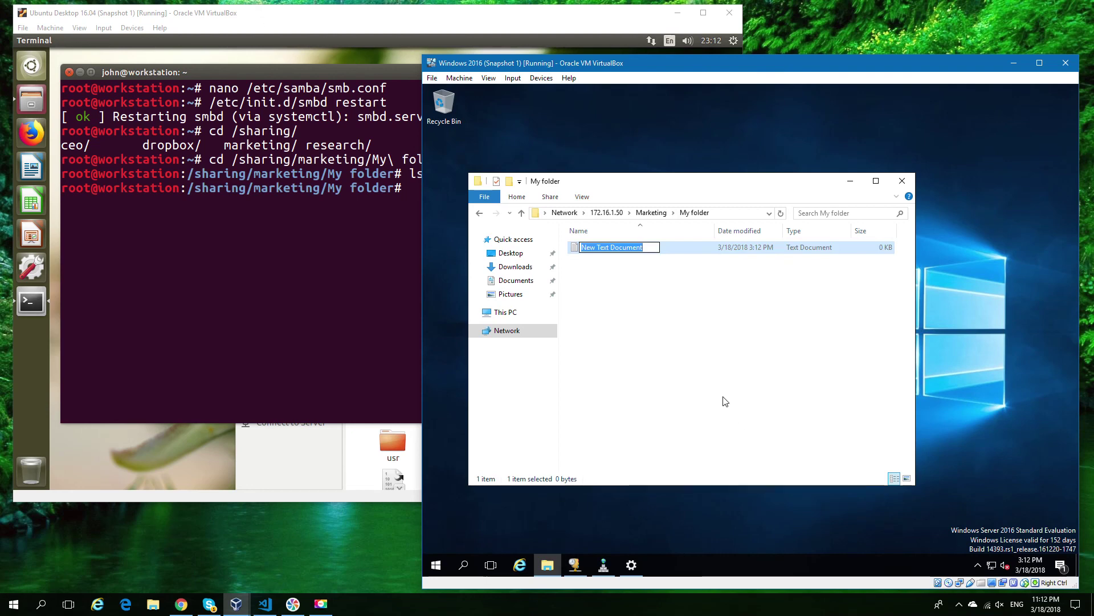
text(Read)
key(BackSpace)
key(BackSpace)
key(BackSpace)
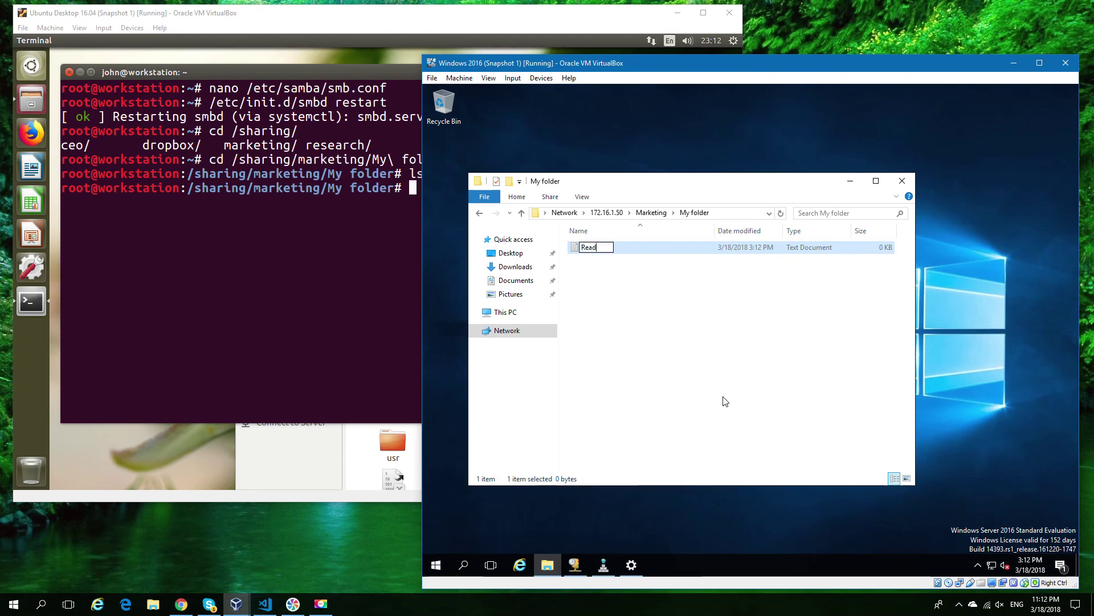
text(Me)
key(Return)
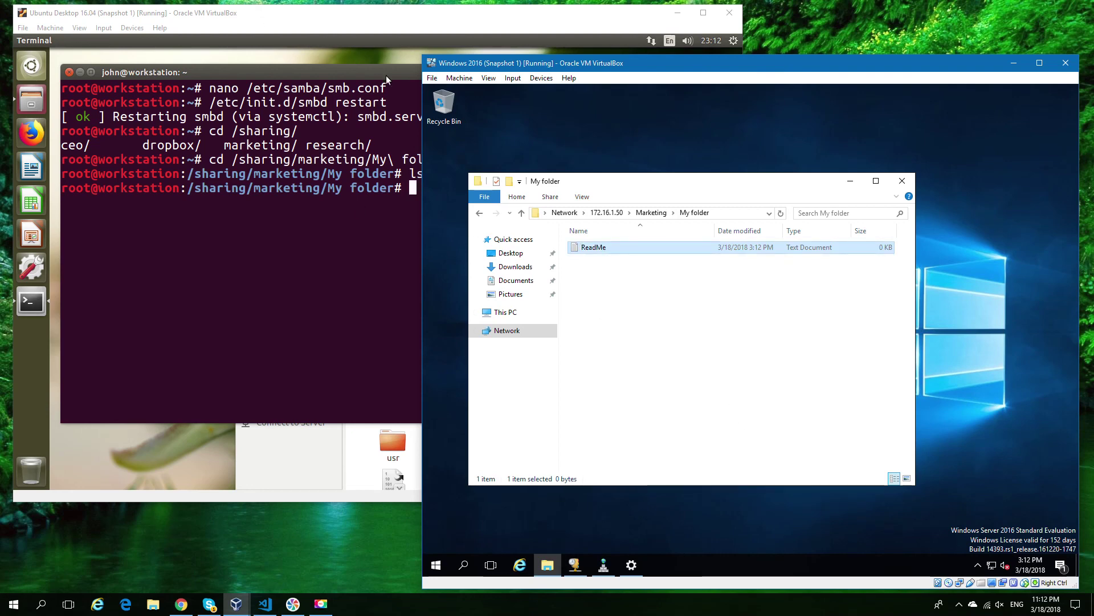
click(386, 75)
text(ls)
key(Return)
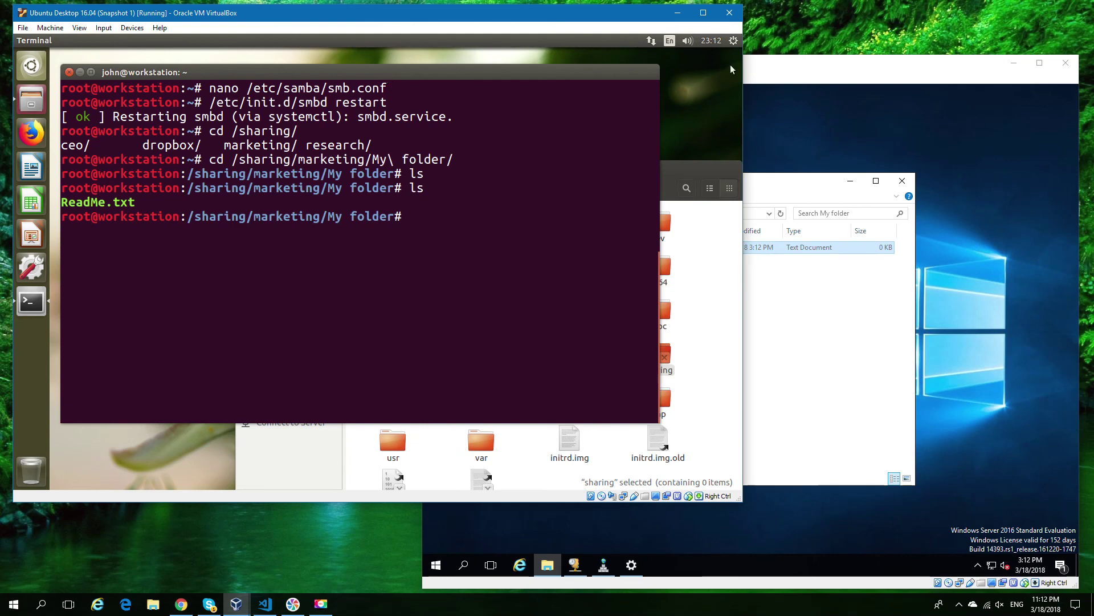